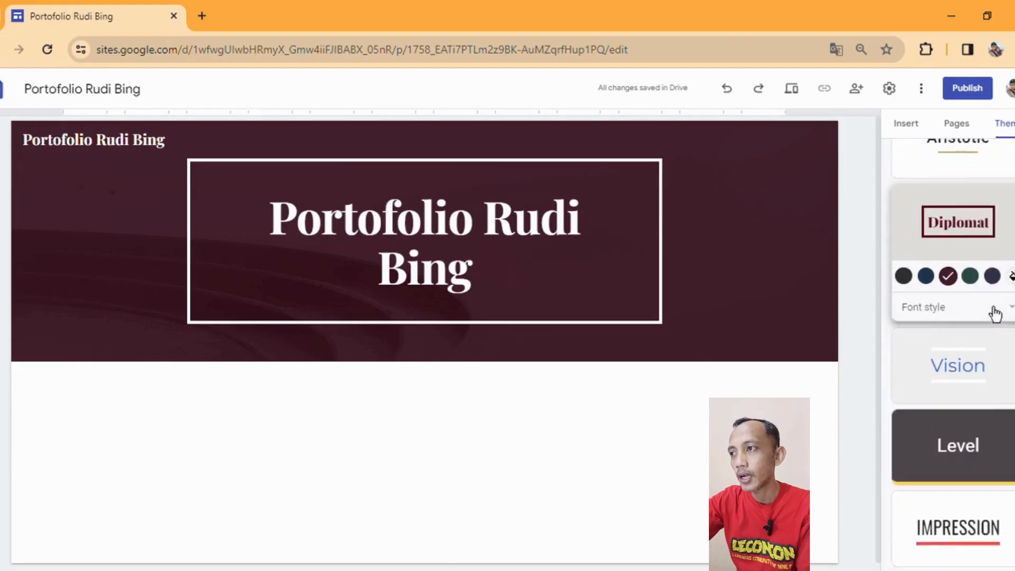
scroll(992, 311, up, 5)
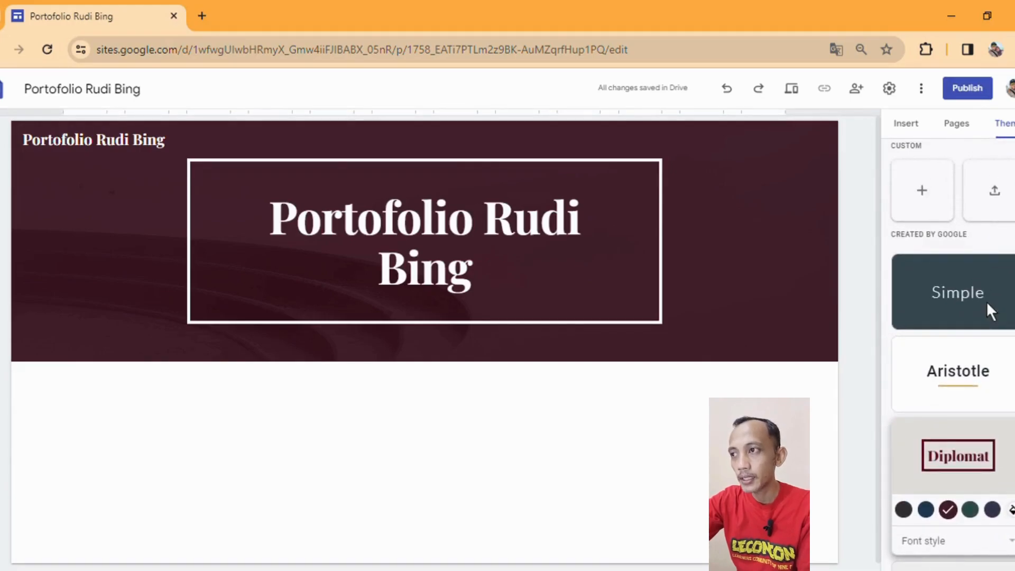
scroll(986, 301, down, 2)
scroll(986, 301, up, 3)
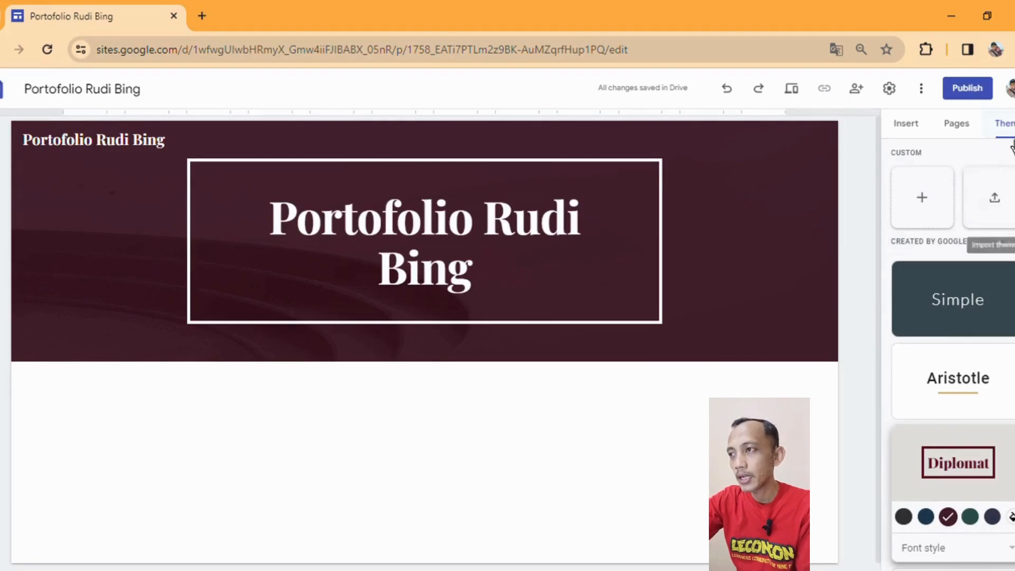
Step: Add a new page named "Profil" to the site
click(967, 136)
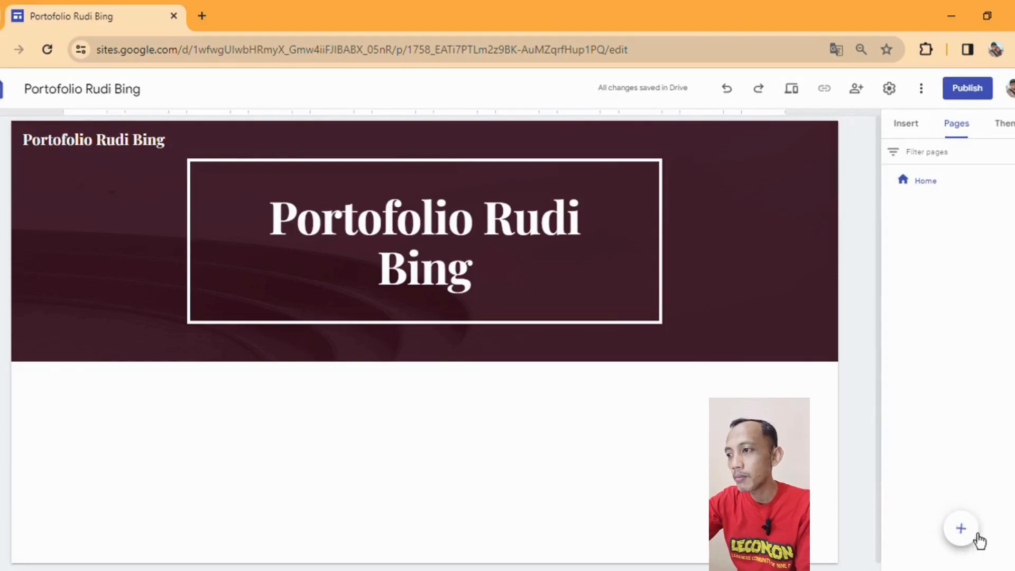
mouse_move(978, 539)
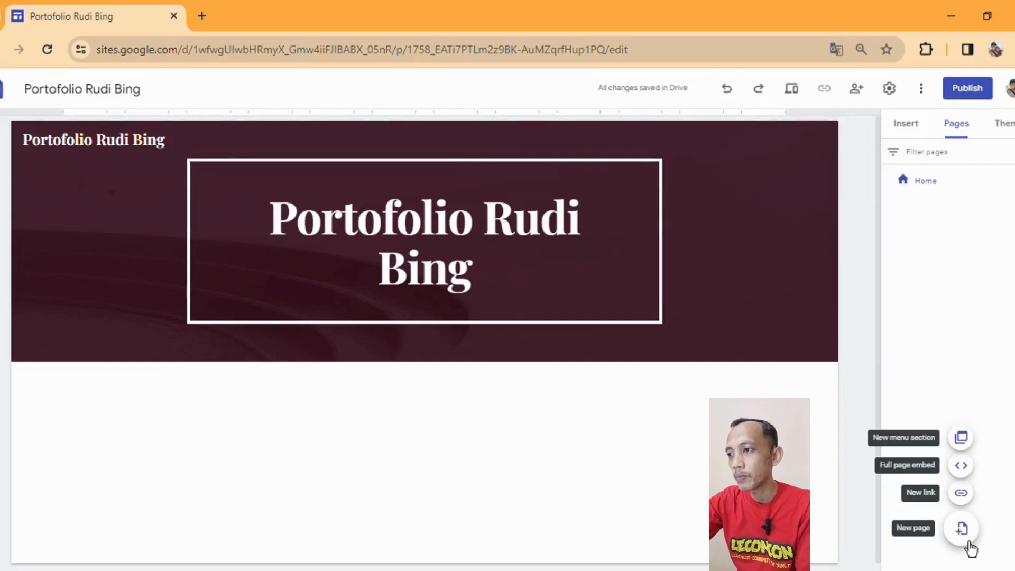
click(968, 543)
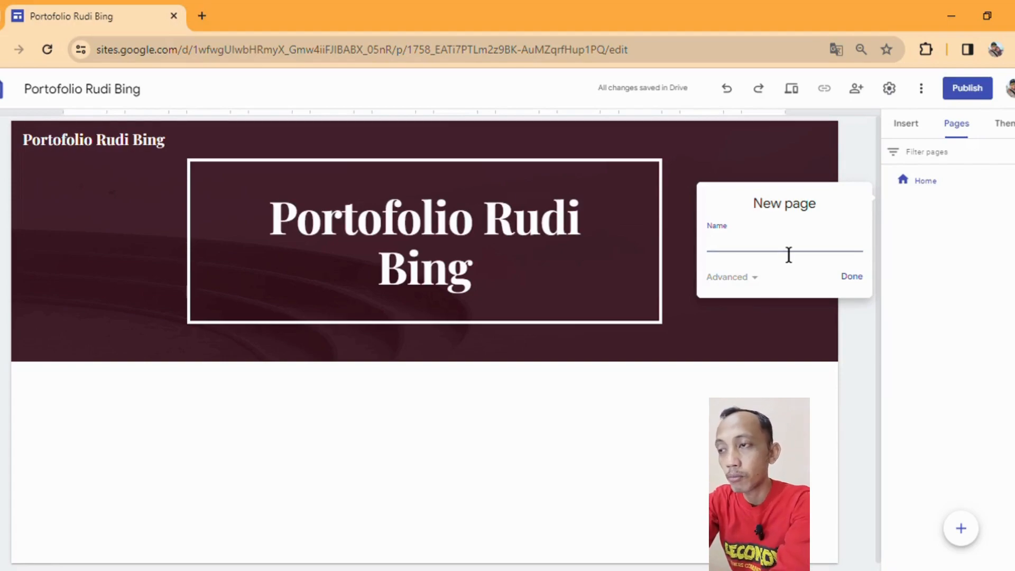
text(P)
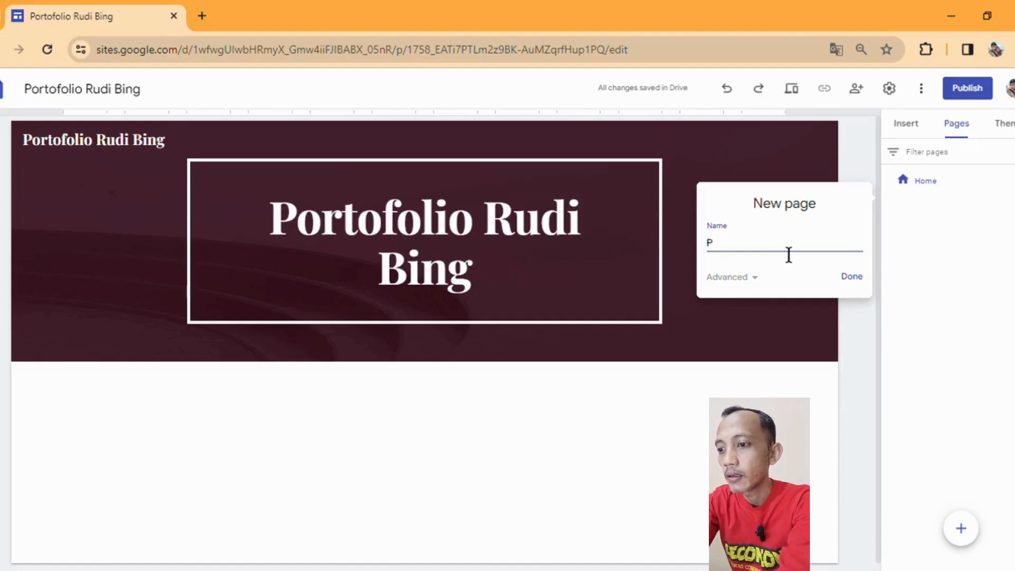
text(rofil)
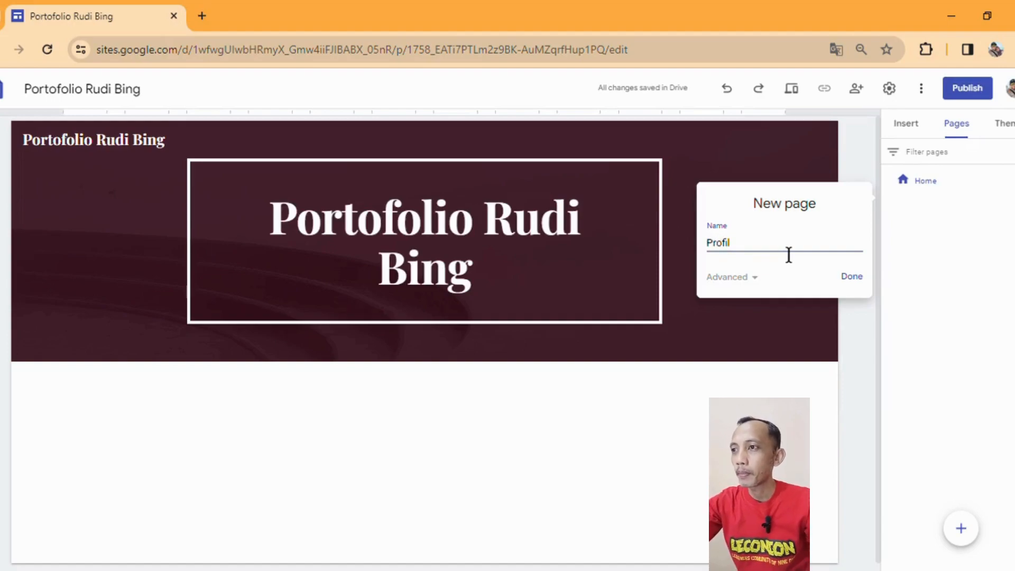
click(852, 277)
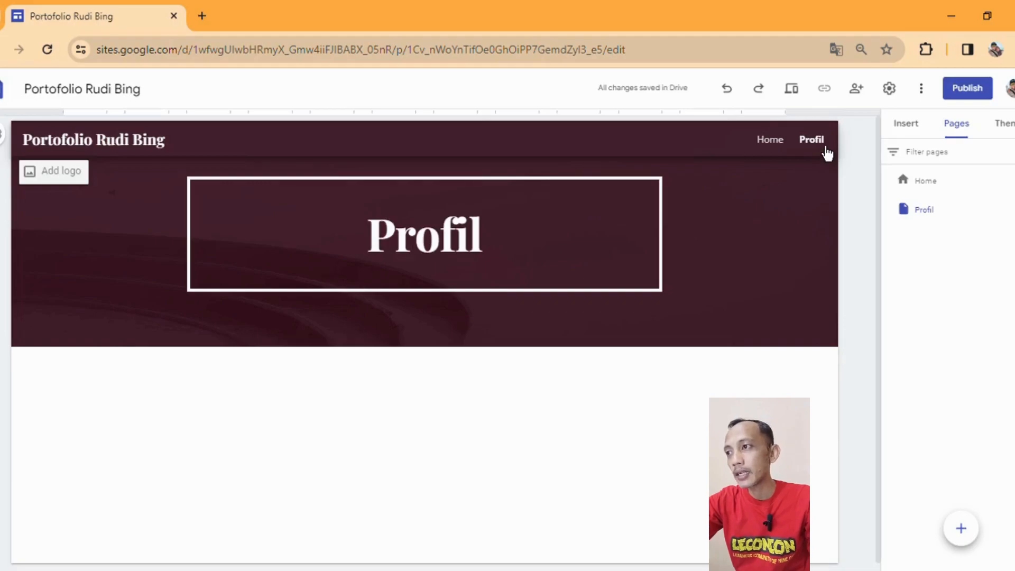
Step: Add a new page named "Images" to the site
mouse_move(976, 536)
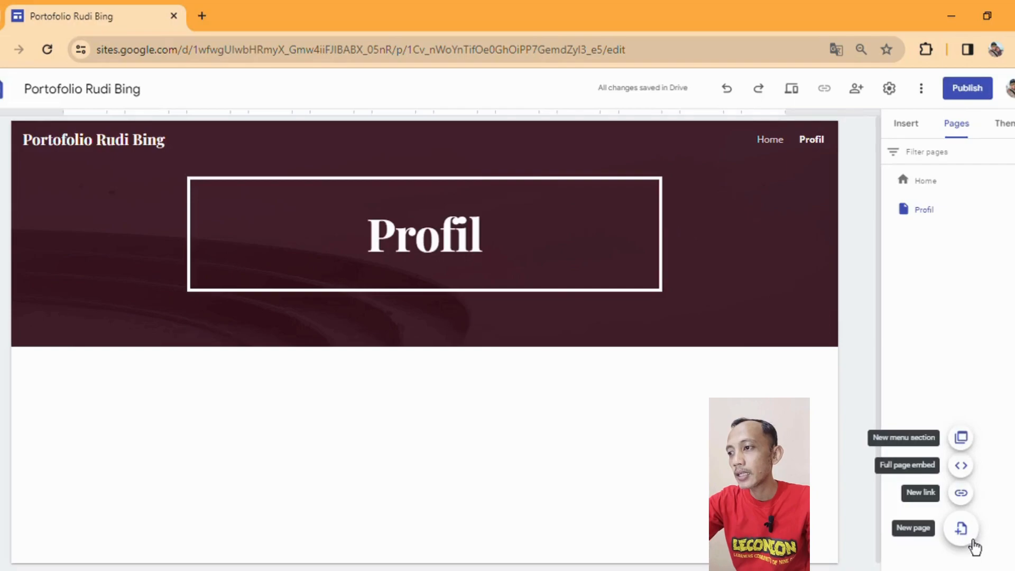
click(961, 528)
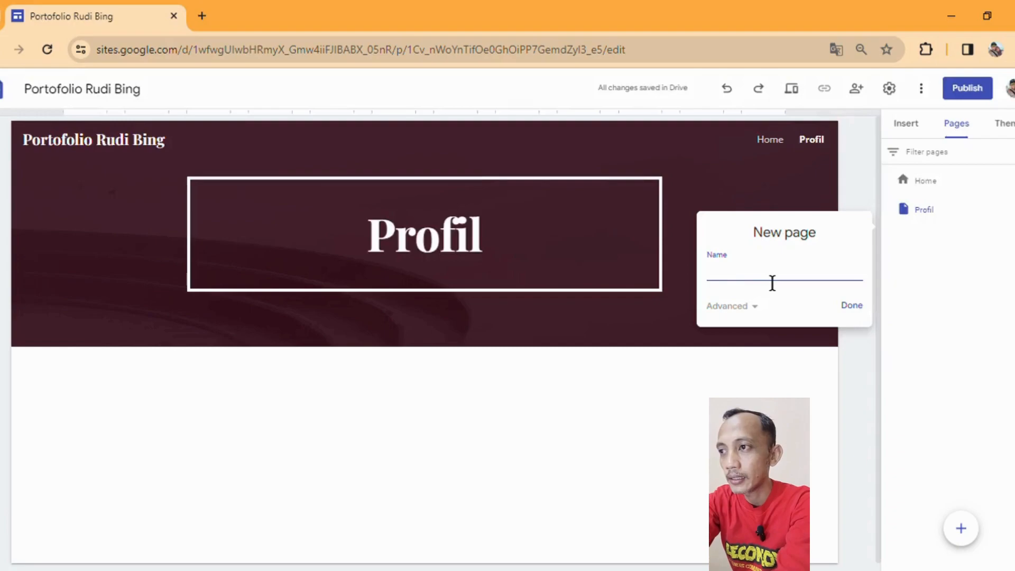
text(Ima)
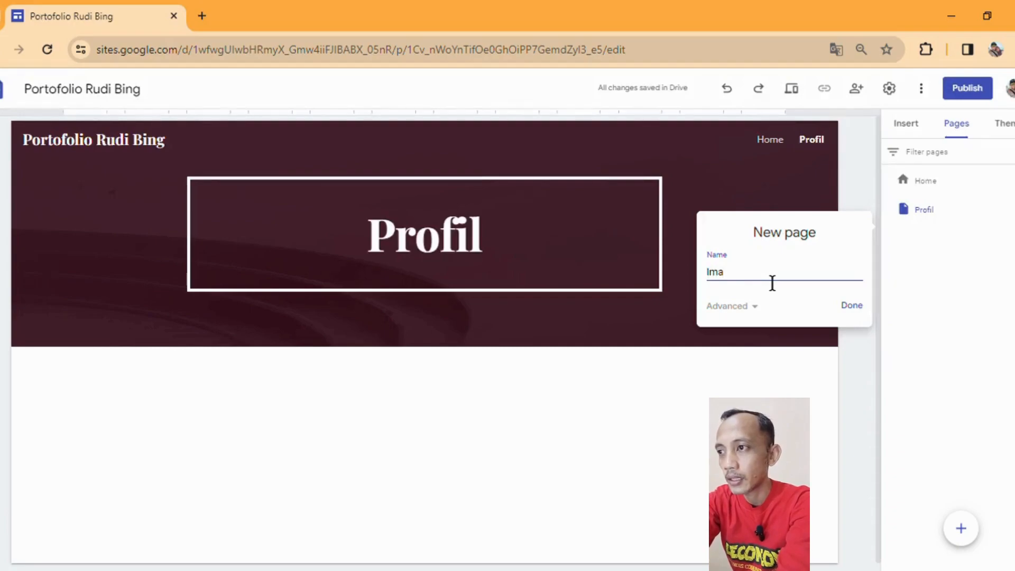
text(ges)
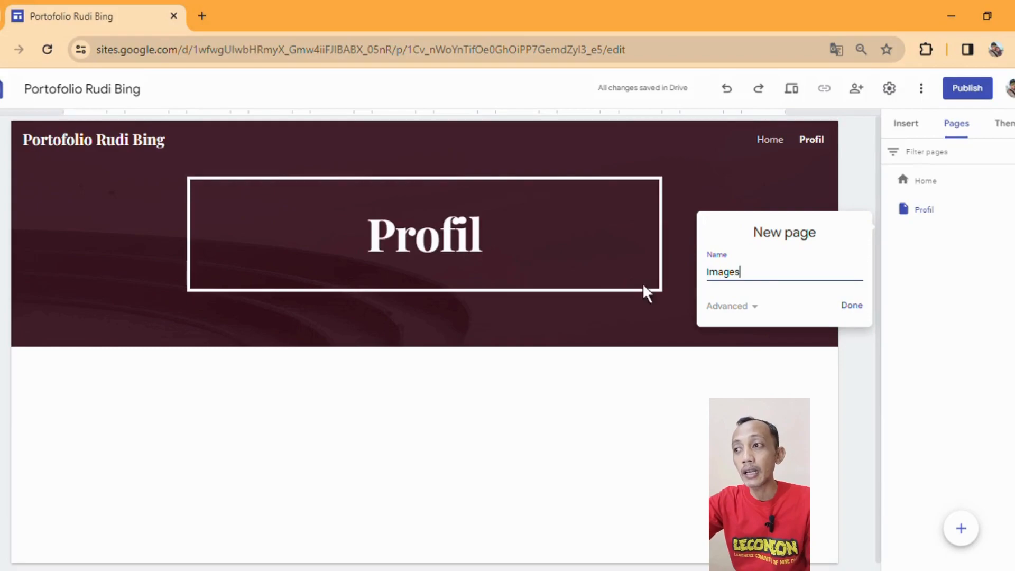
click(857, 317)
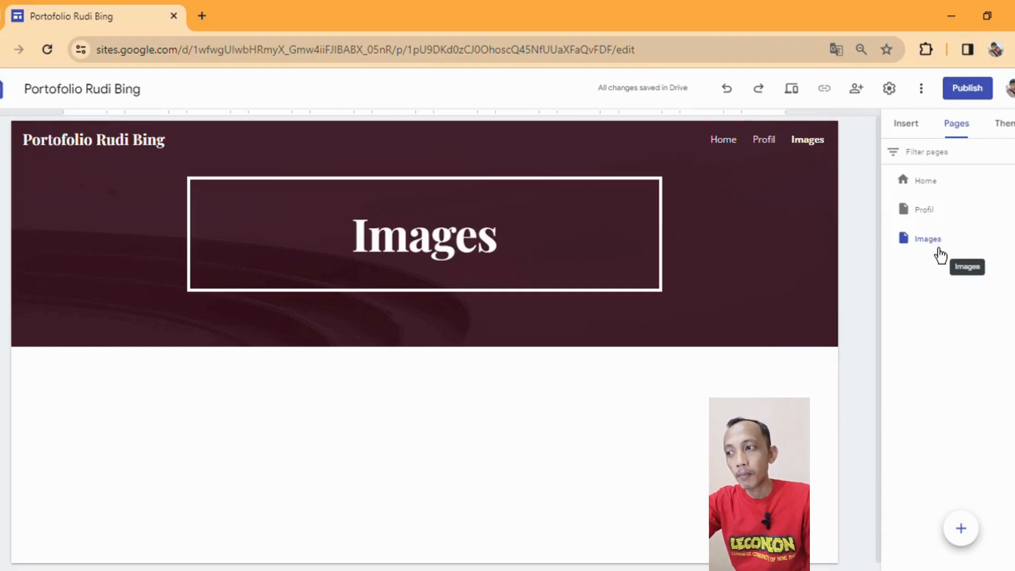
Step: Add a new page named "Videos" to the site
mouse_move(966, 542)
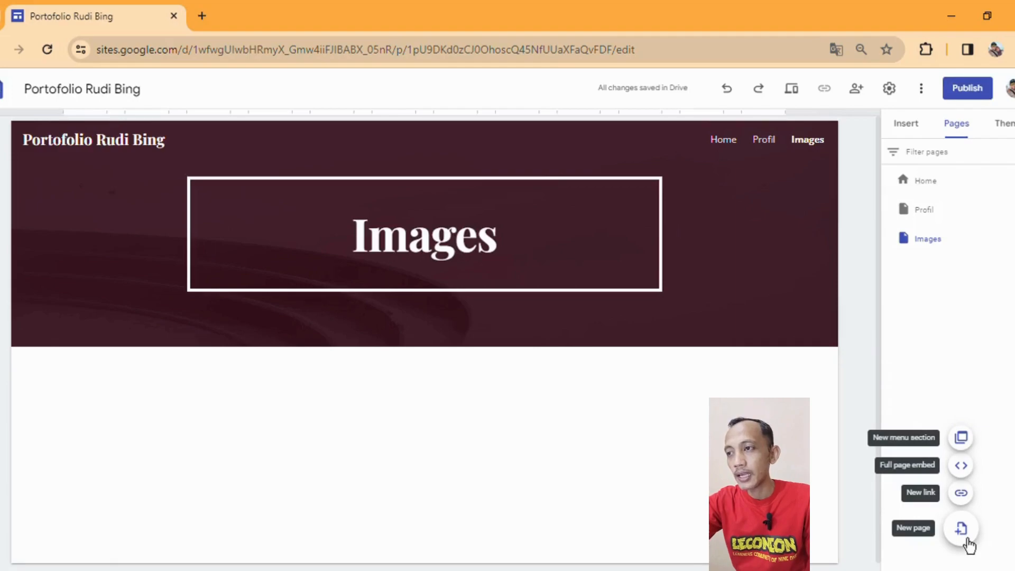
click(961, 529)
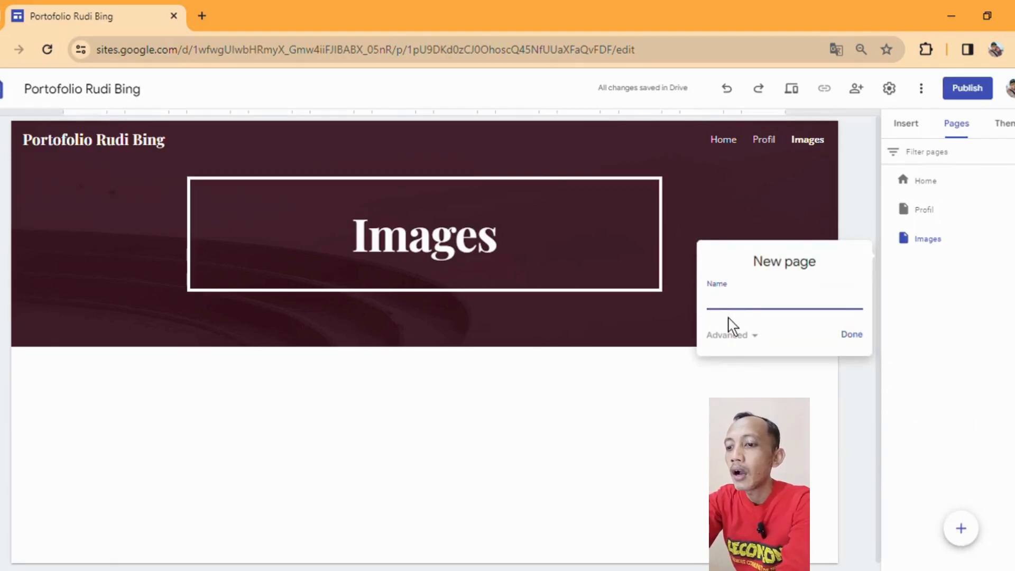
text(V)
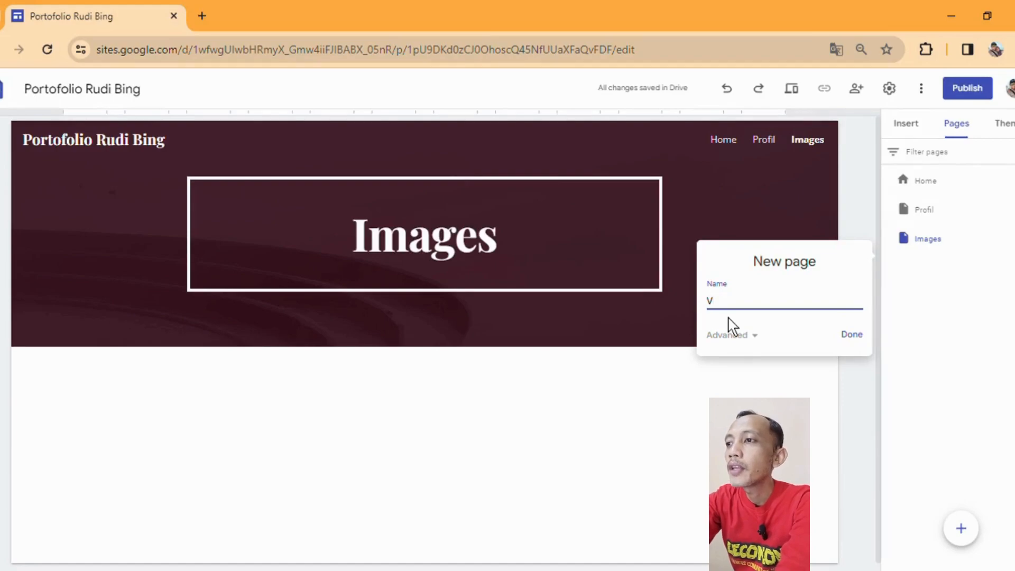
text(ideos)
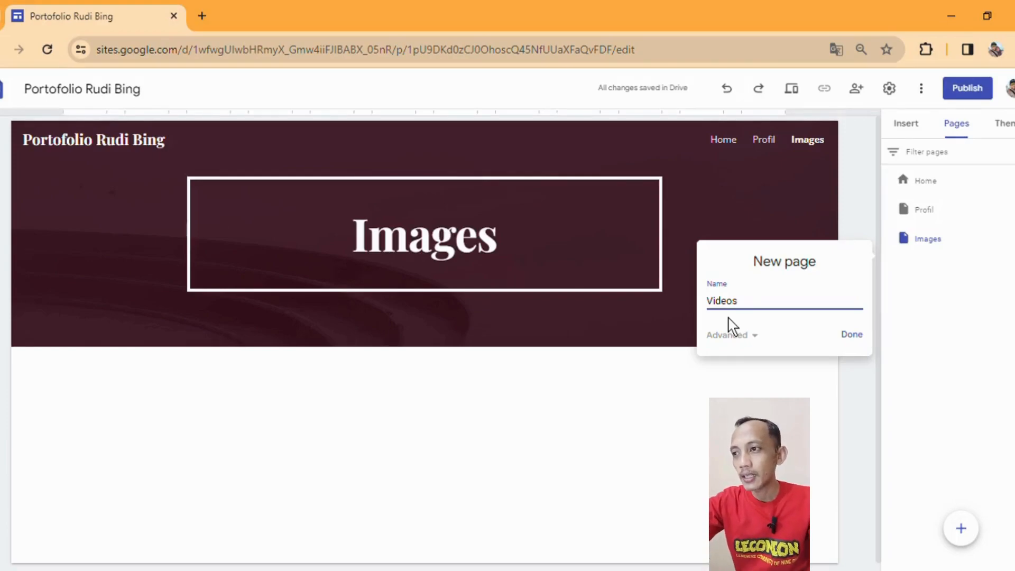
click(861, 345)
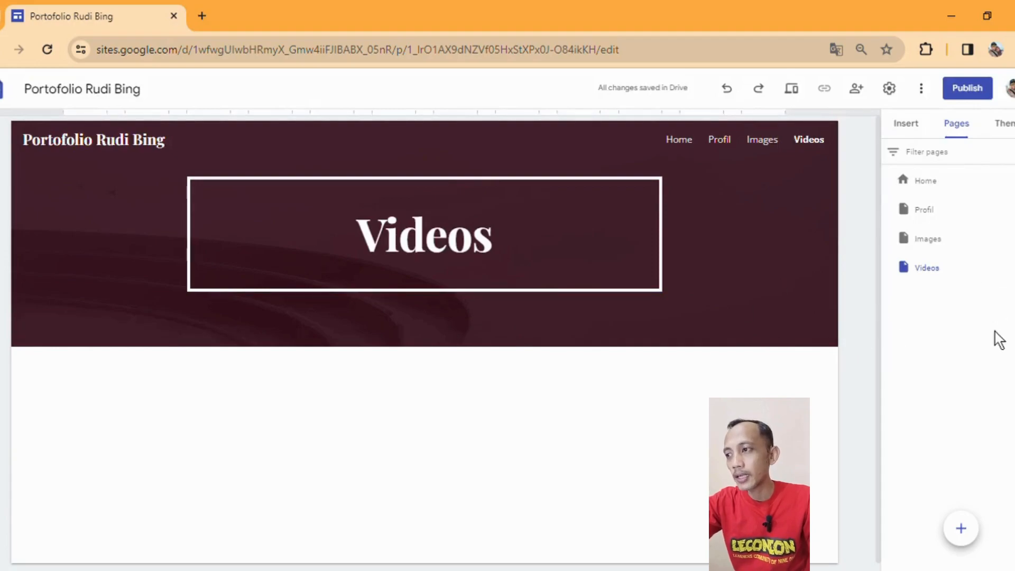
Step: Open the Profil page and bring up the elements that can be inserted into it
mouse_move(975, 547)
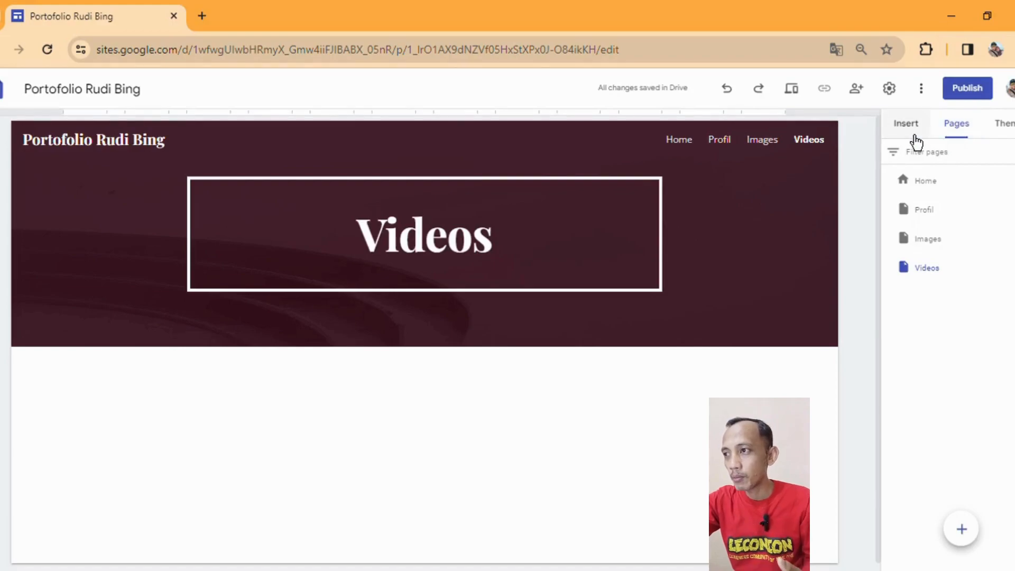
click(735, 154)
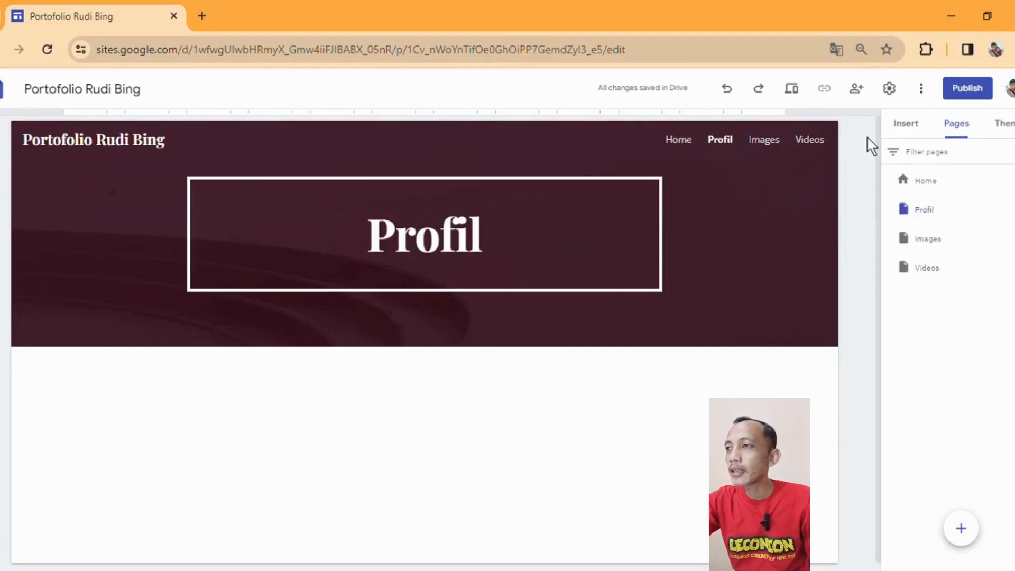
click(904, 138)
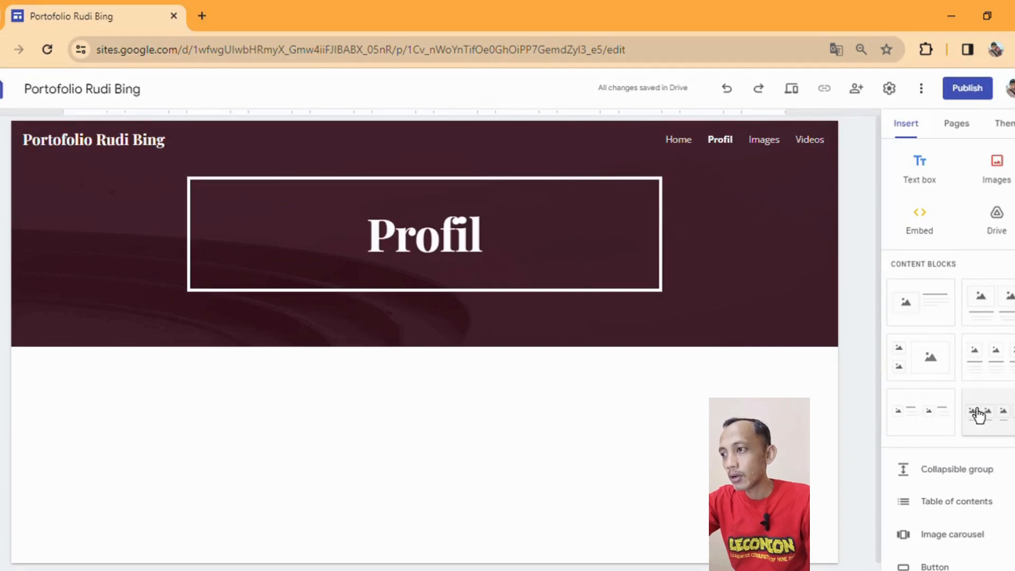
Step: Examine the insertable elements, from the content blocks and collapsible group down to forms and charts
scroll(978, 415, down, 5)
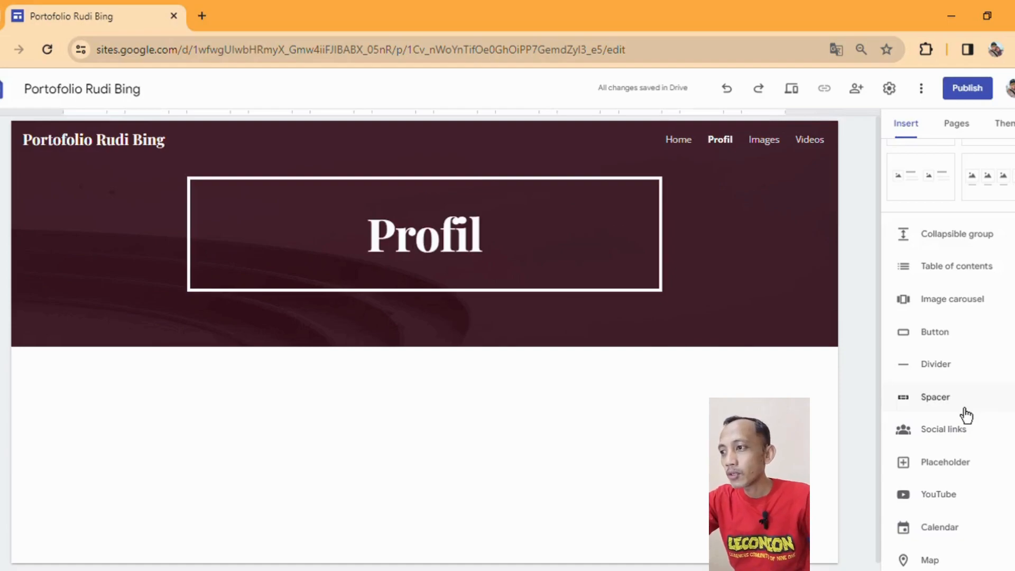
scroll(970, 444, down, 2)
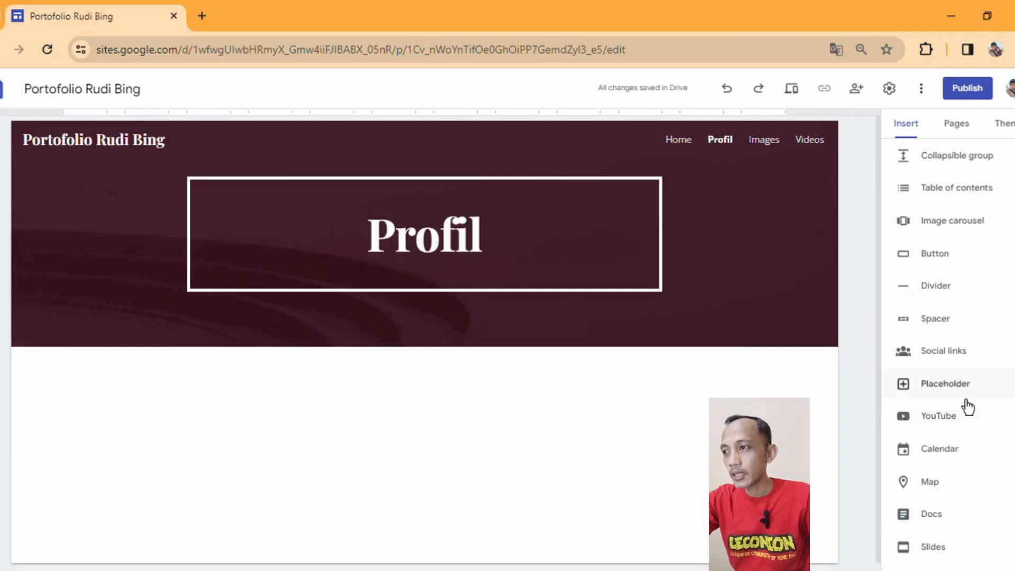
scroll(968, 407, down, 2)
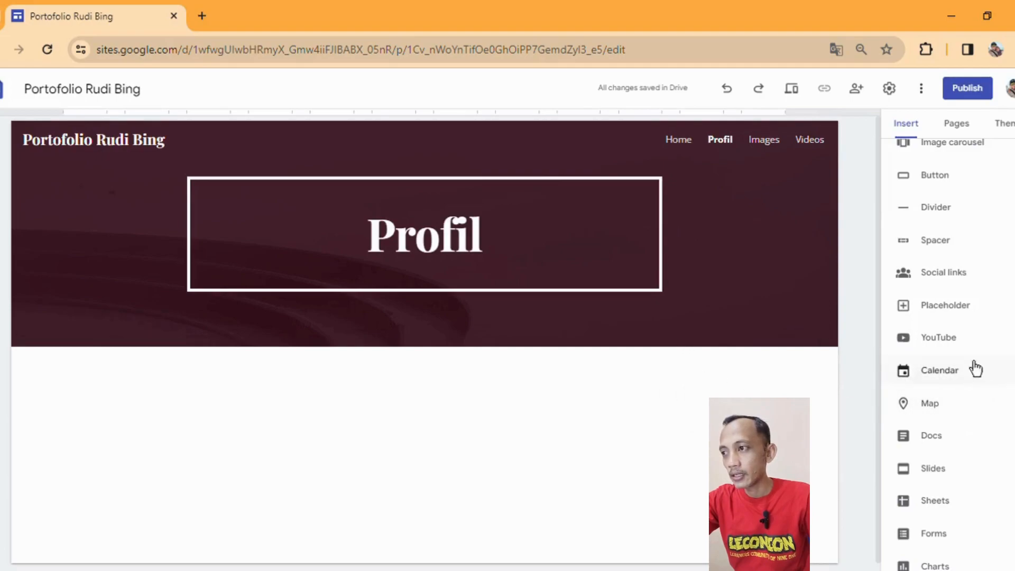
scroll(963, 394, down, 1)
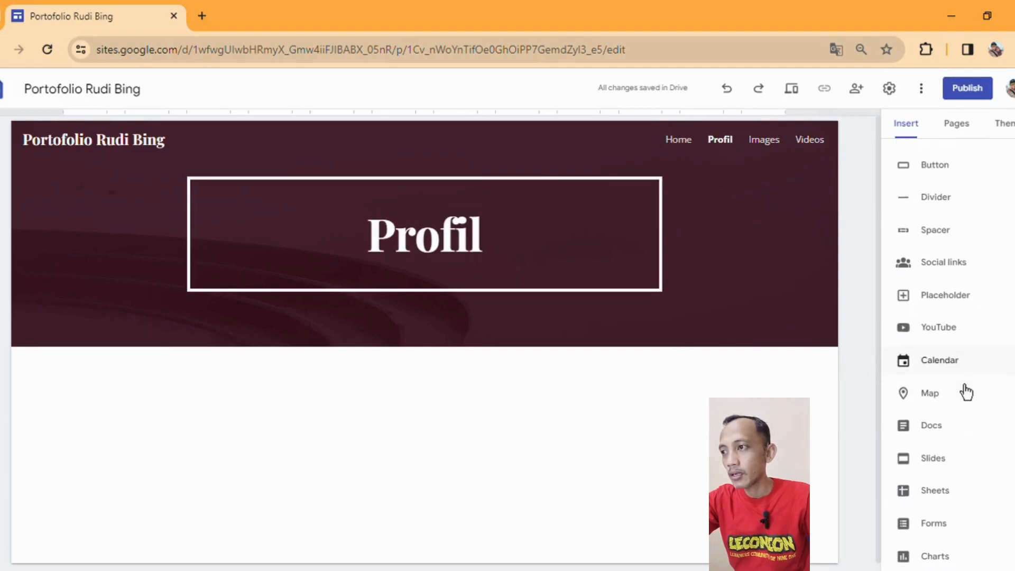
scroll(960, 390, up, 2)
scroll(963, 390, up, 1)
scroll(966, 399, down, 2)
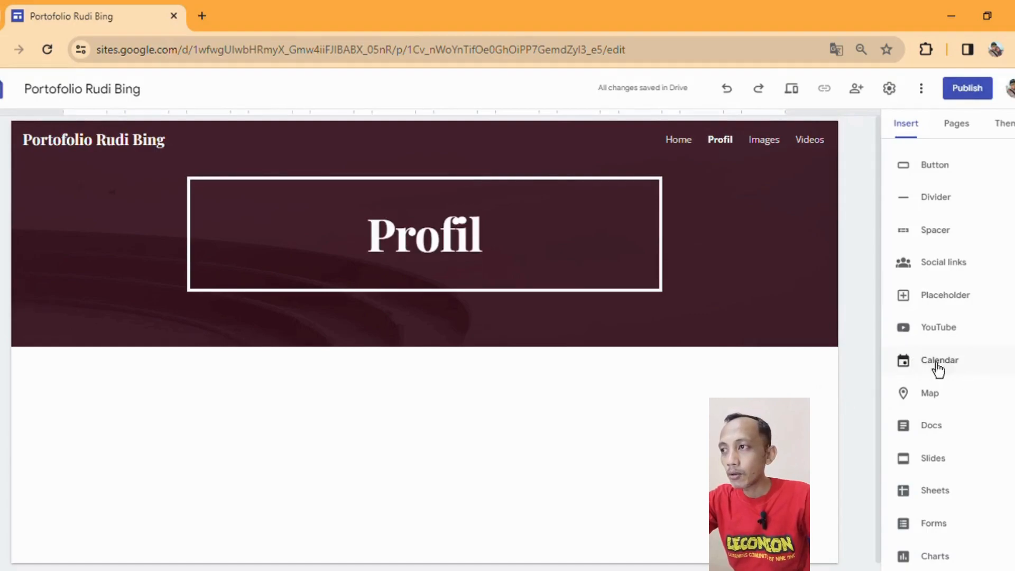
scroll(962, 370, up, 6)
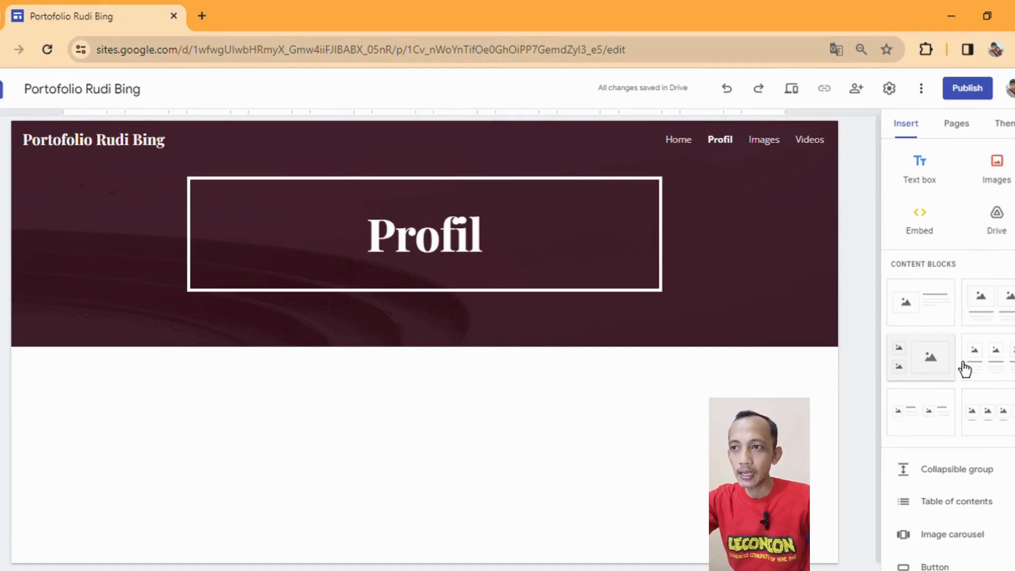
Step: Add the content block with one image beside text to the Profil page and upload the Hari Guru portrait image into its placeholder
mouse_move(588, 333)
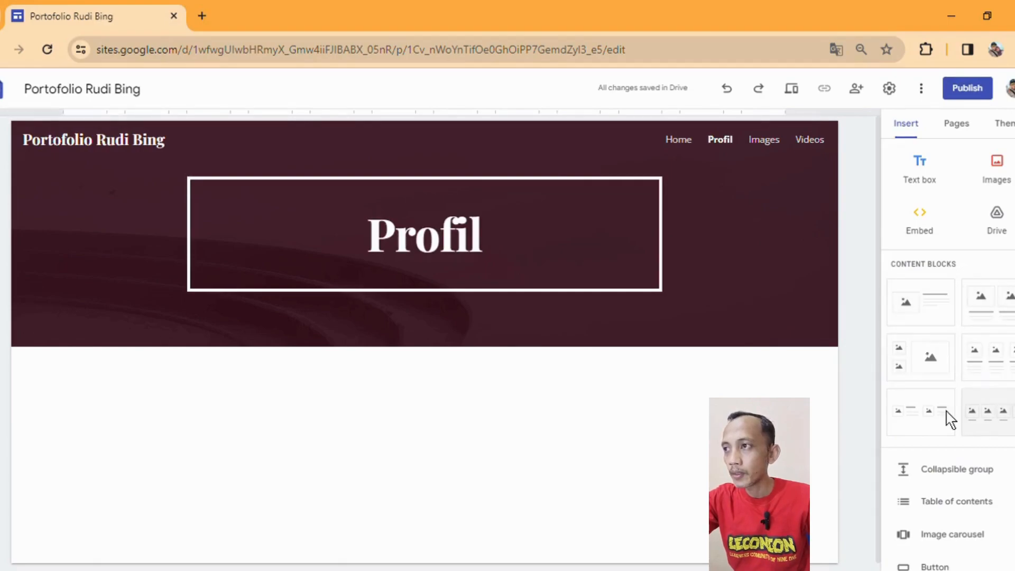
click(929, 318)
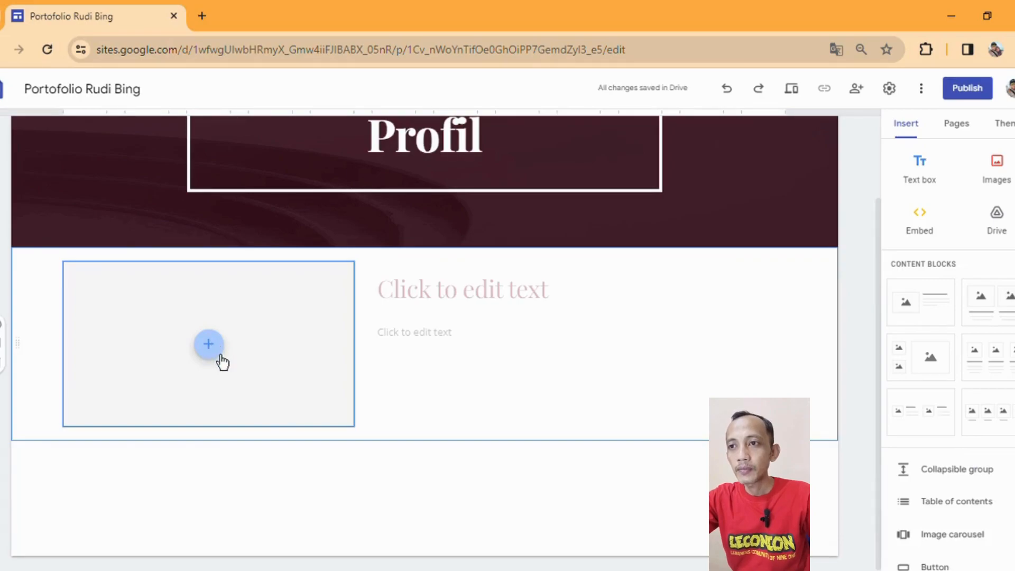
click(221, 363)
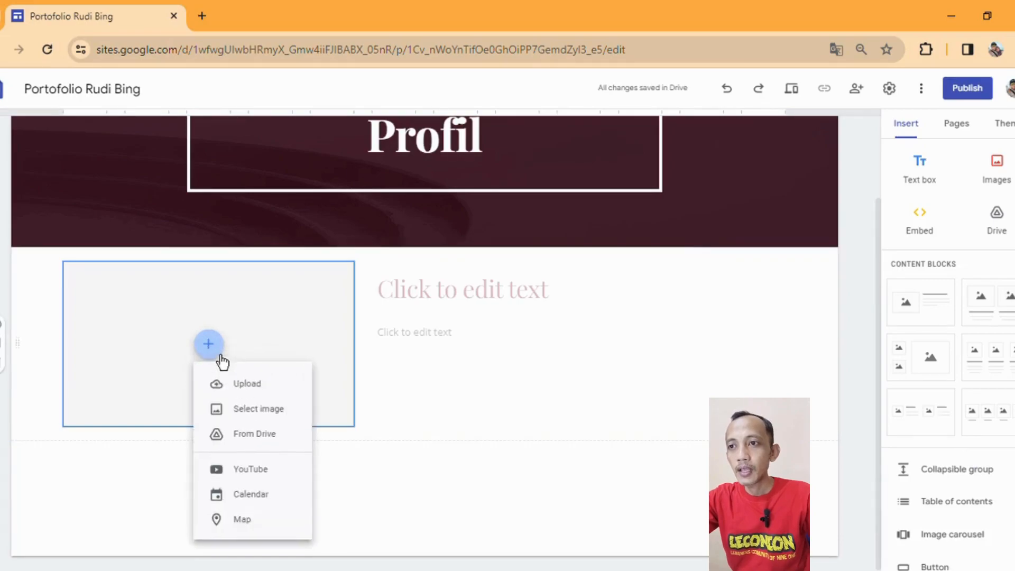
click(243, 385)
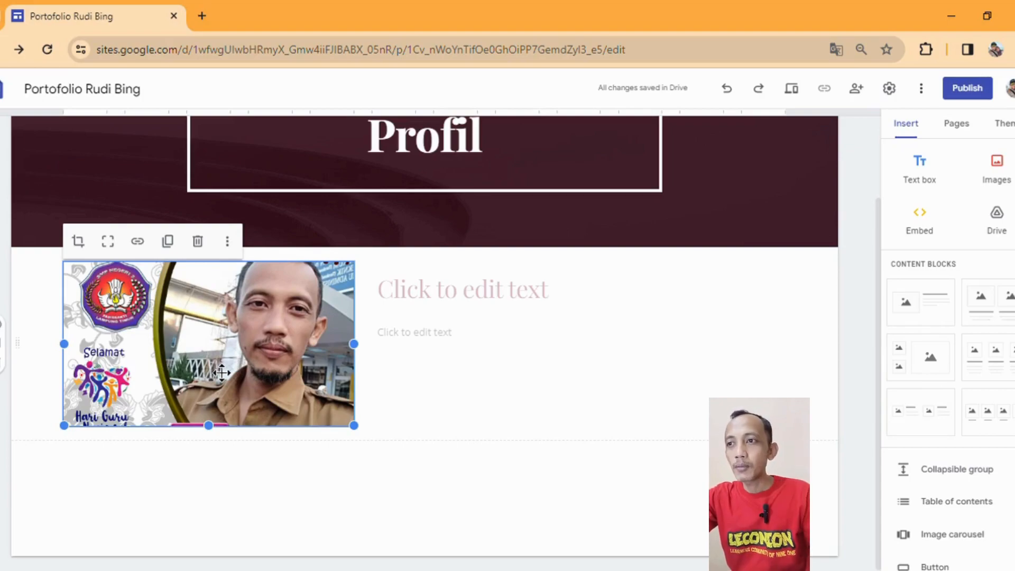
Step: Enter "PROFIL" as the title text beside the portrait image
click(403, 303)
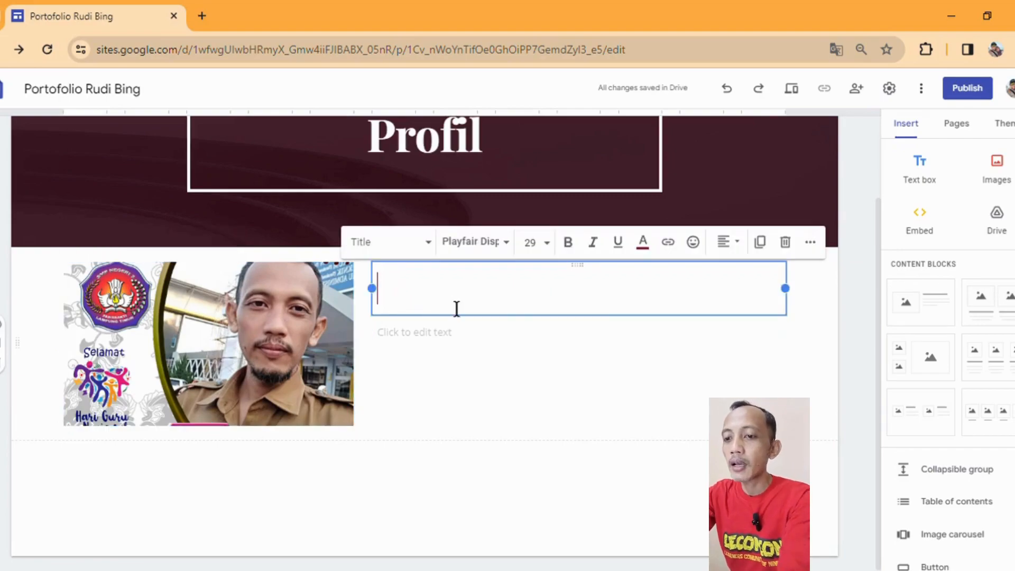
text(P)
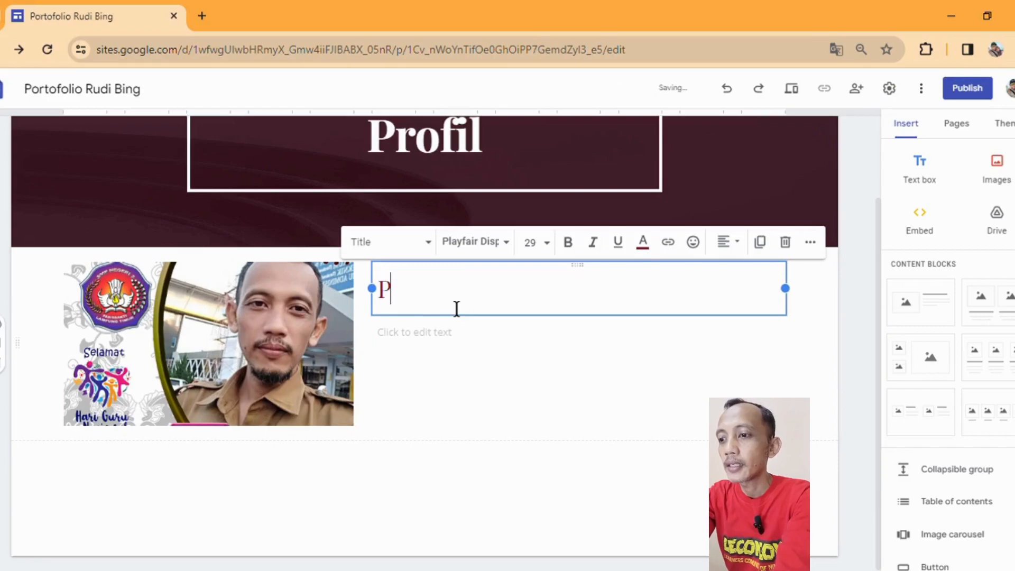
text(ROFIL)
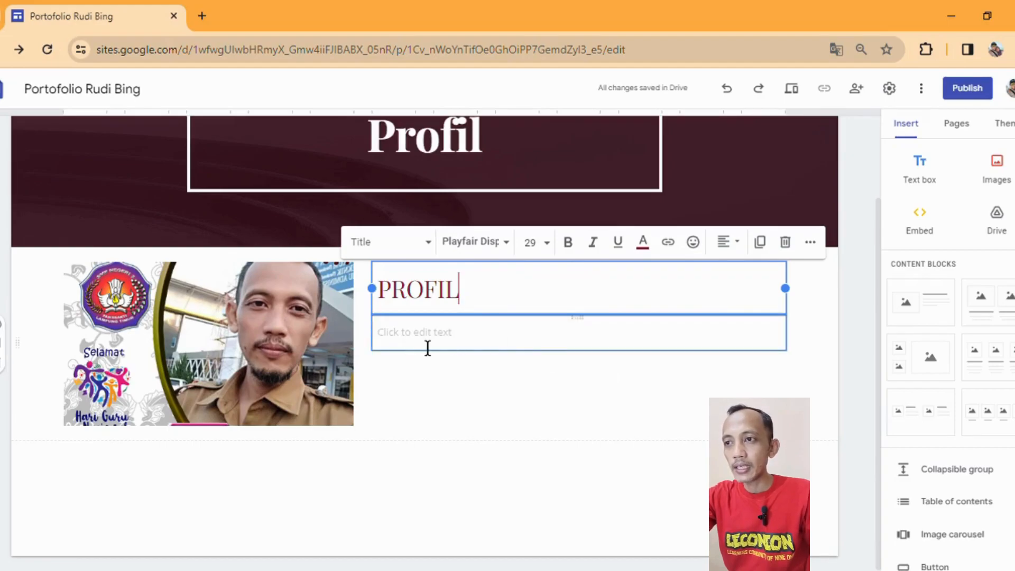
Step: Write under the PROFIL title "Hai teman-teman. Perkenalkan nama saya", the site owner's full name, and "bekerja di UPTD SMP Negeri 2 Pasir Sakti."
click(402, 348)
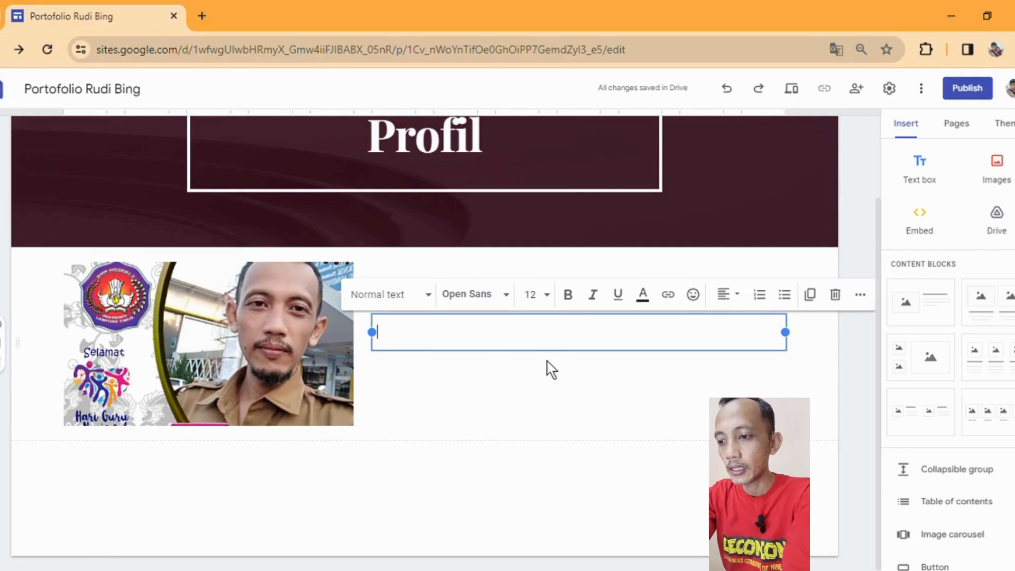
text(H)
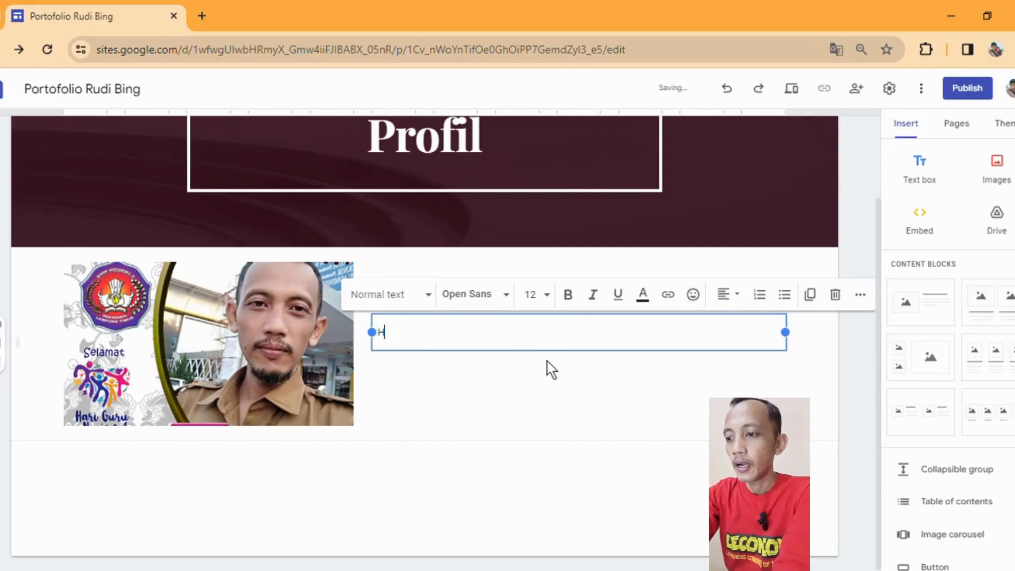
text(ai )
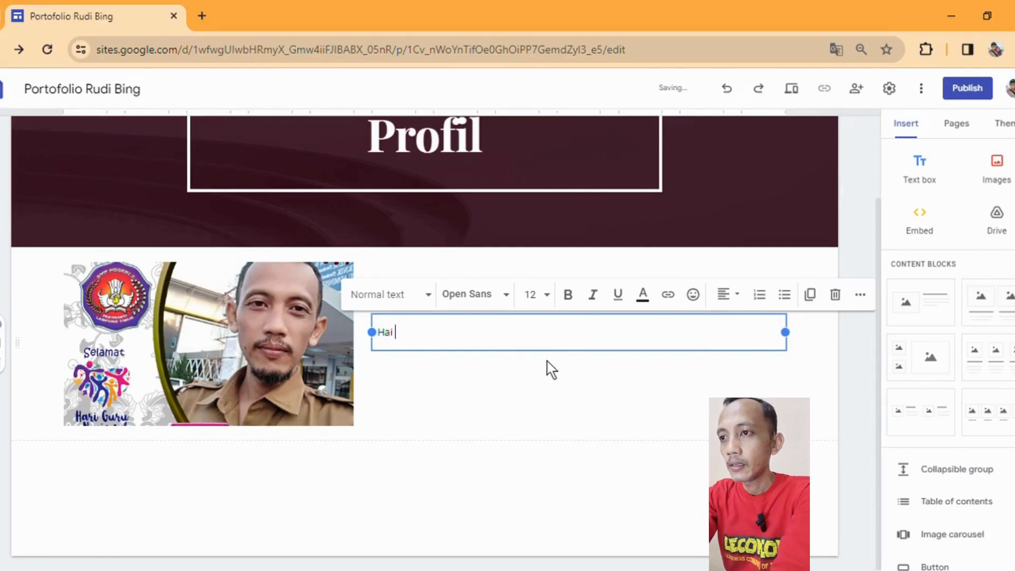
text(taman)
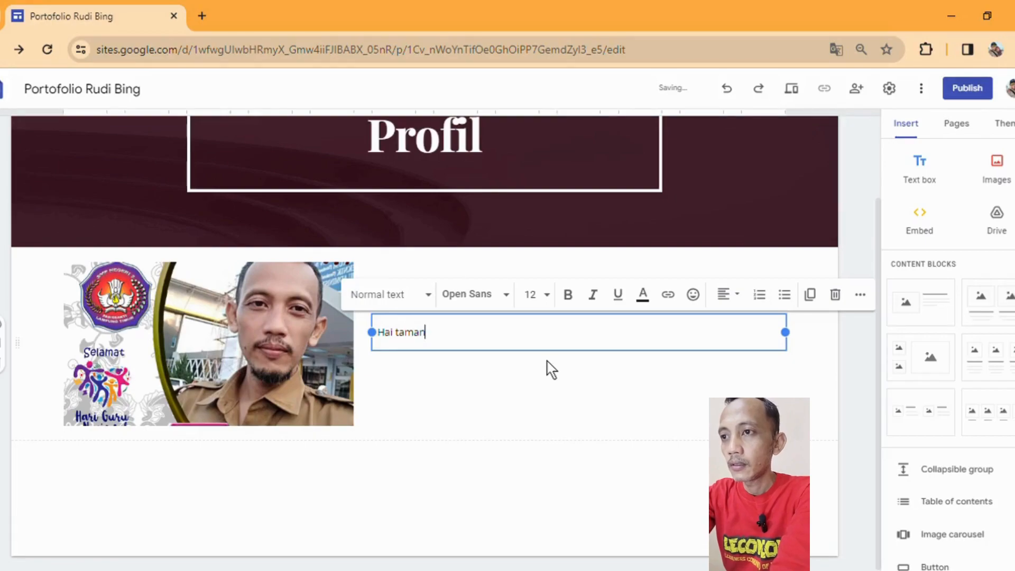
key(BackSpace)
key(BackSpace)
key(BackSpace)
key(BackSpace)
text(eman)
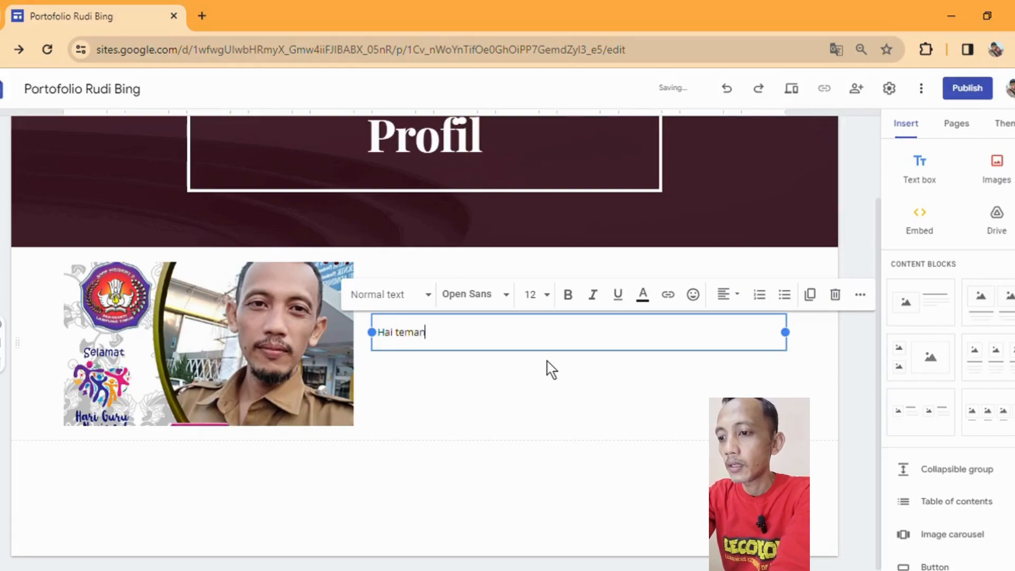
text(-tema)
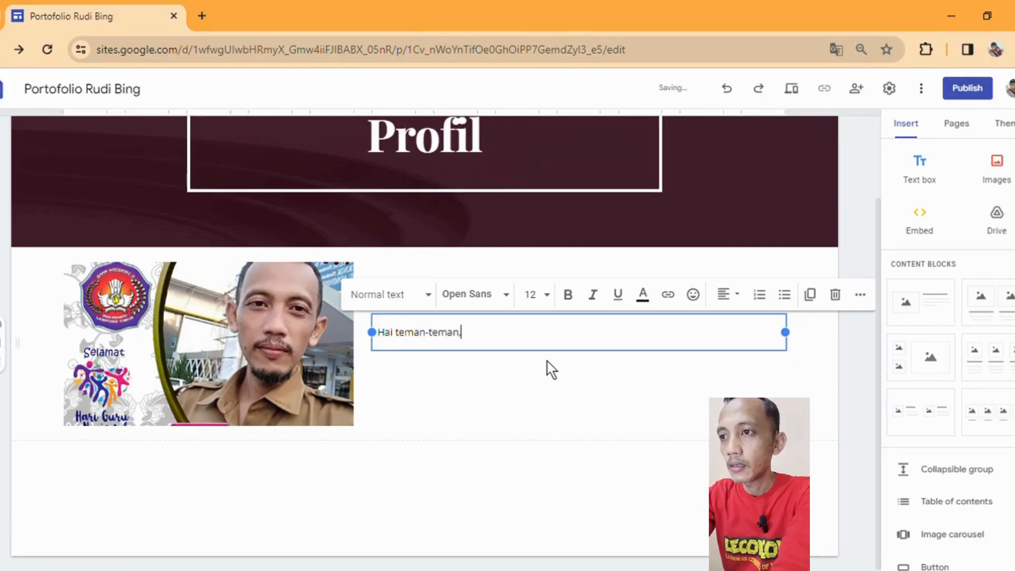
text(n. Pe)
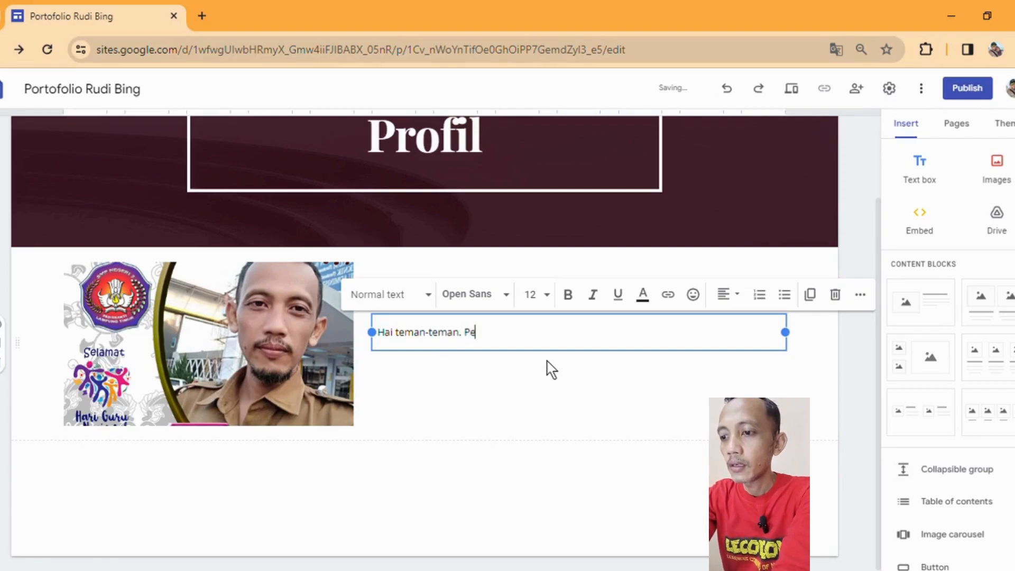
text(rkenalkan nama)
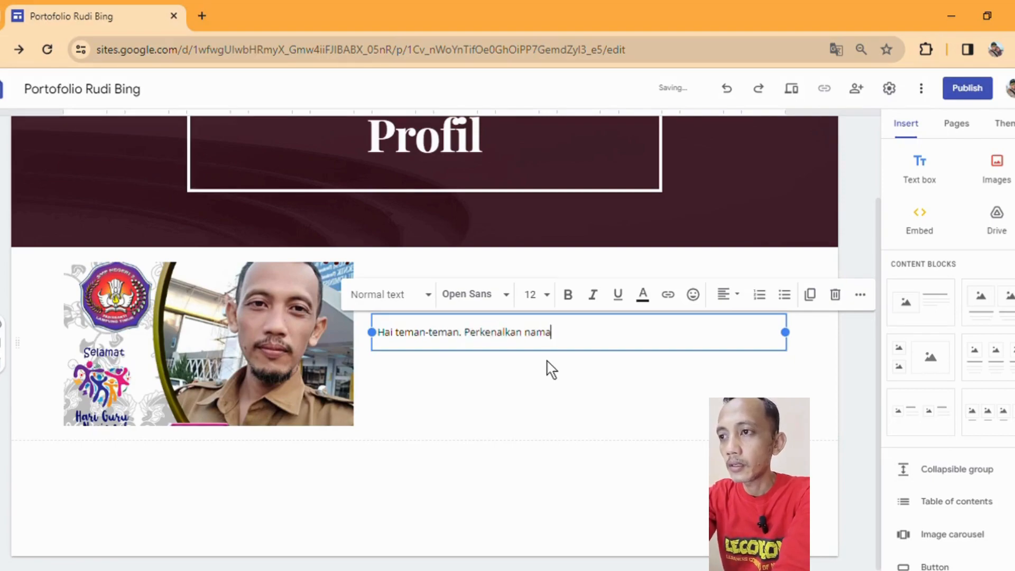
text( saya Rud)
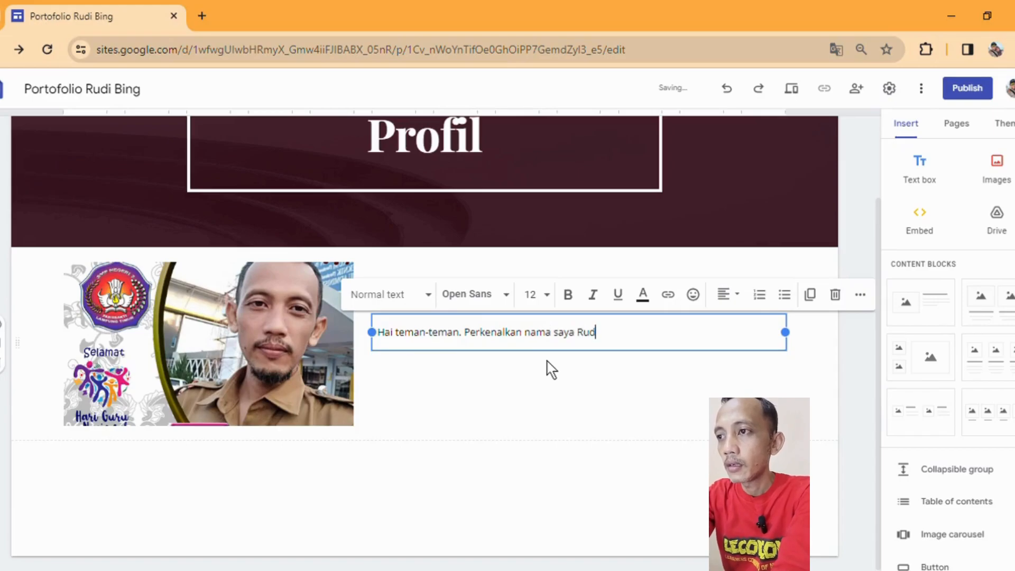
text(i Nugroho)
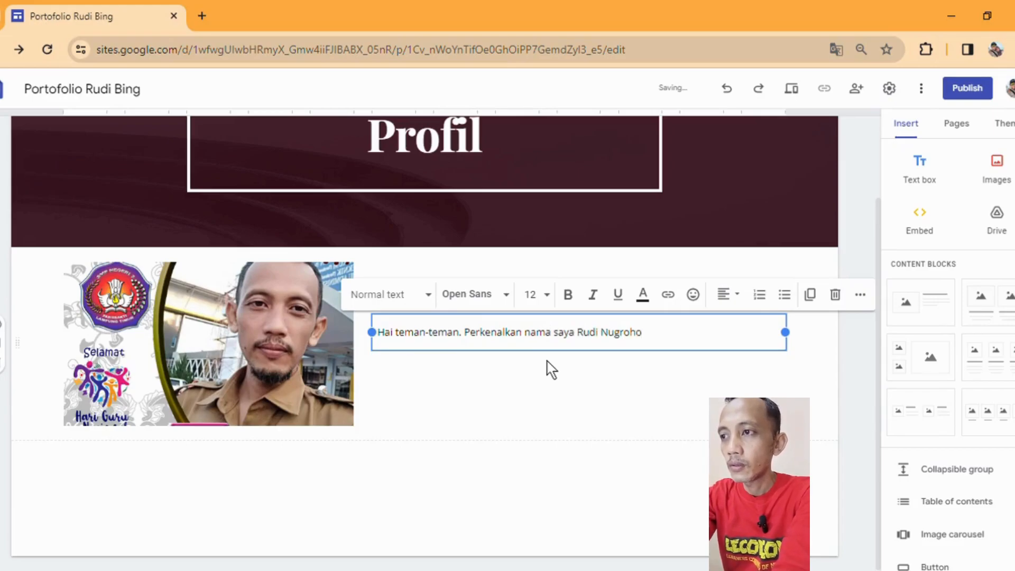
text(. beke)
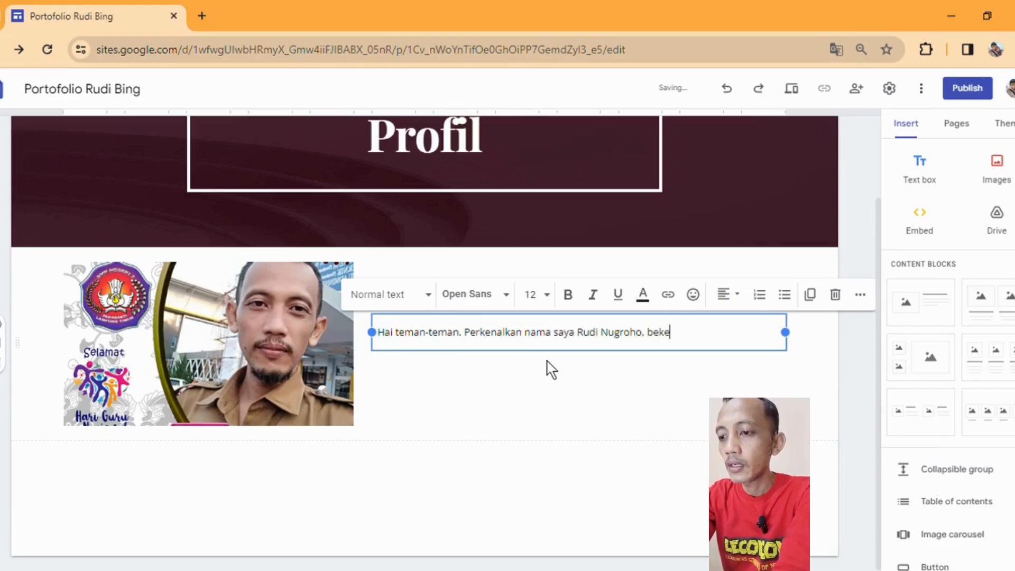
text(rja di UPTD )
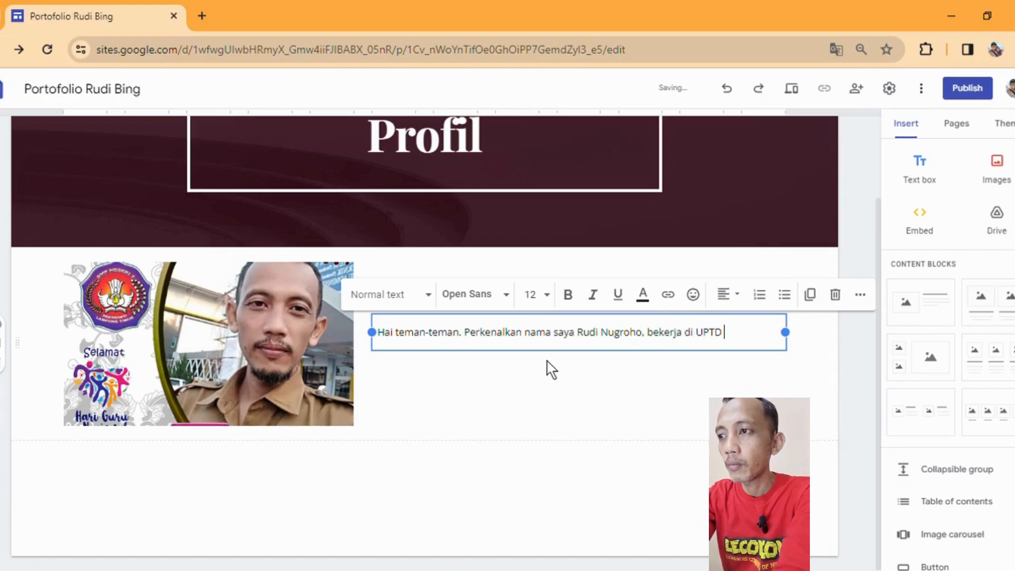
text(SMP Negeri 2 Pasir Sakti.)
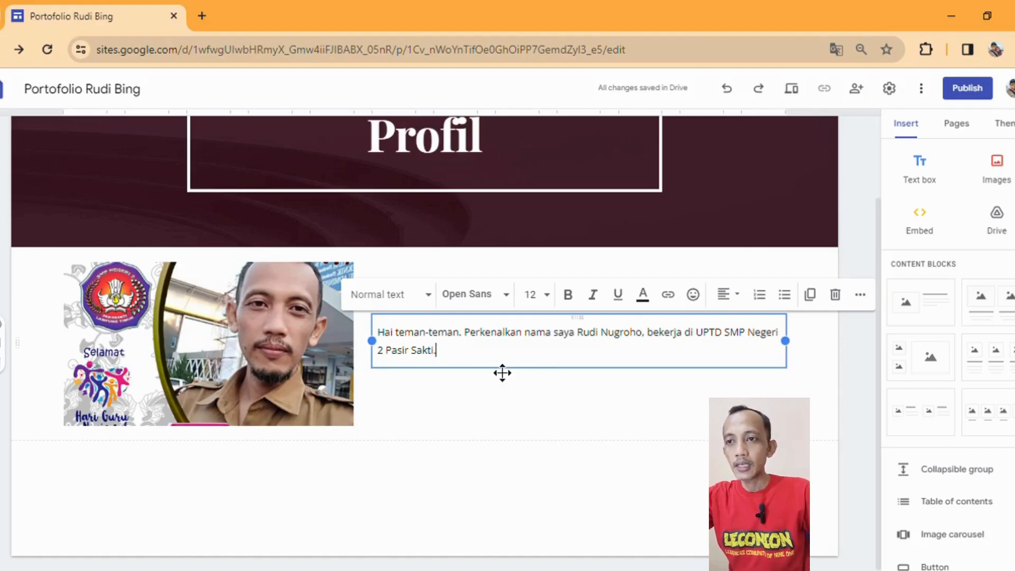
click(469, 460)
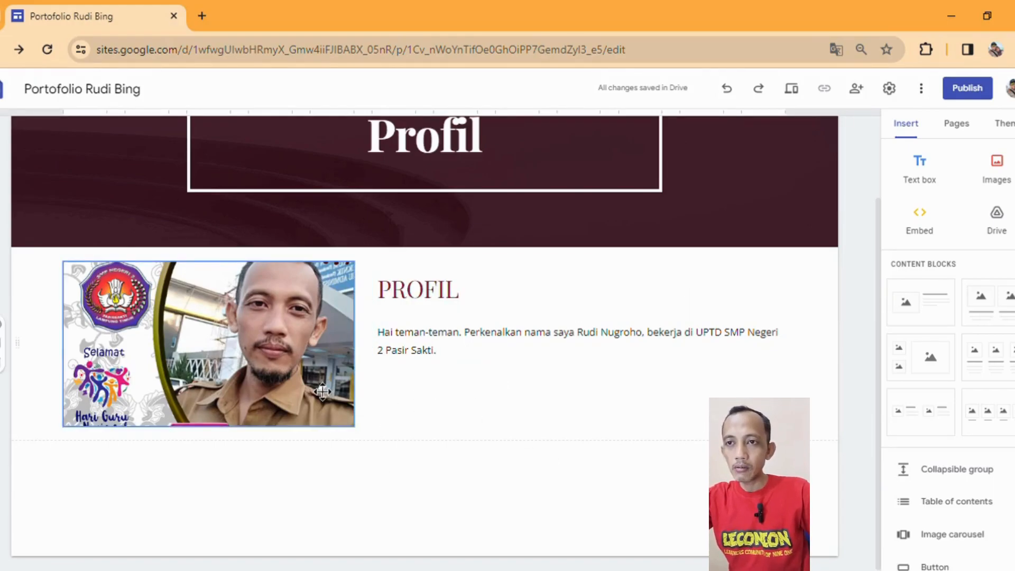
Step: Apply the section color Style 2 to the section holding the portrait and profile text
click(4, 341)
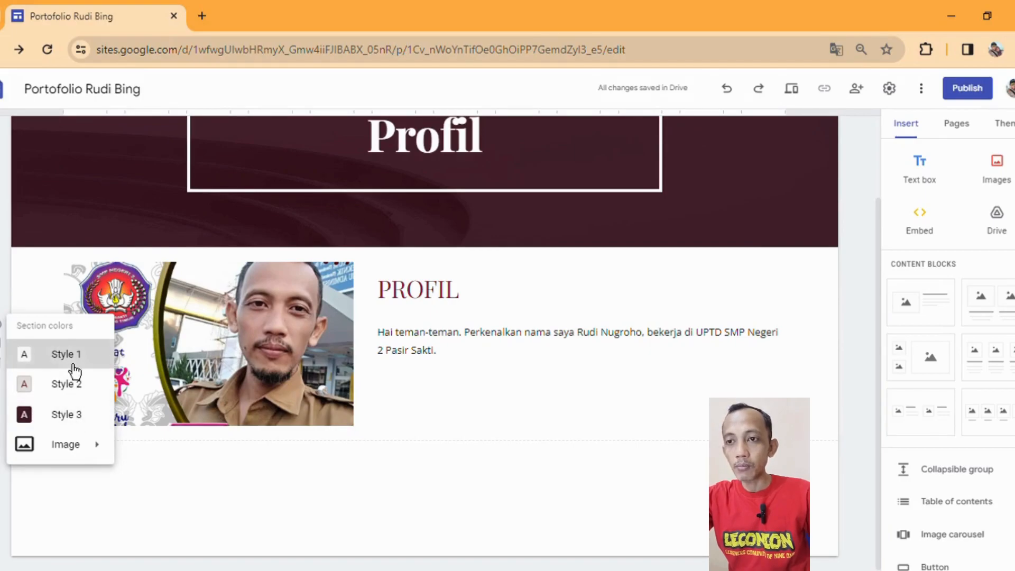
mouse_move(78, 465)
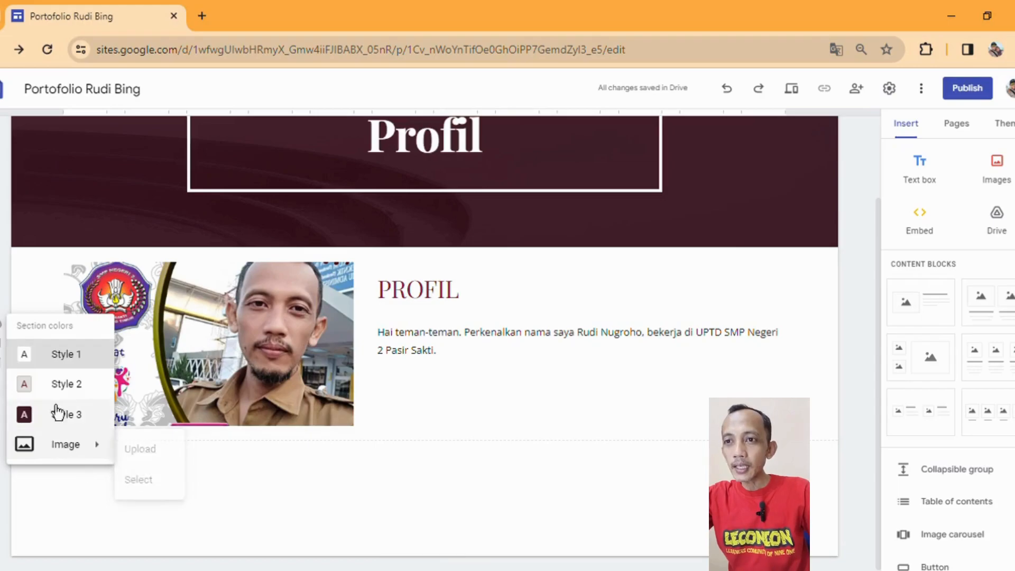
click(90, 396)
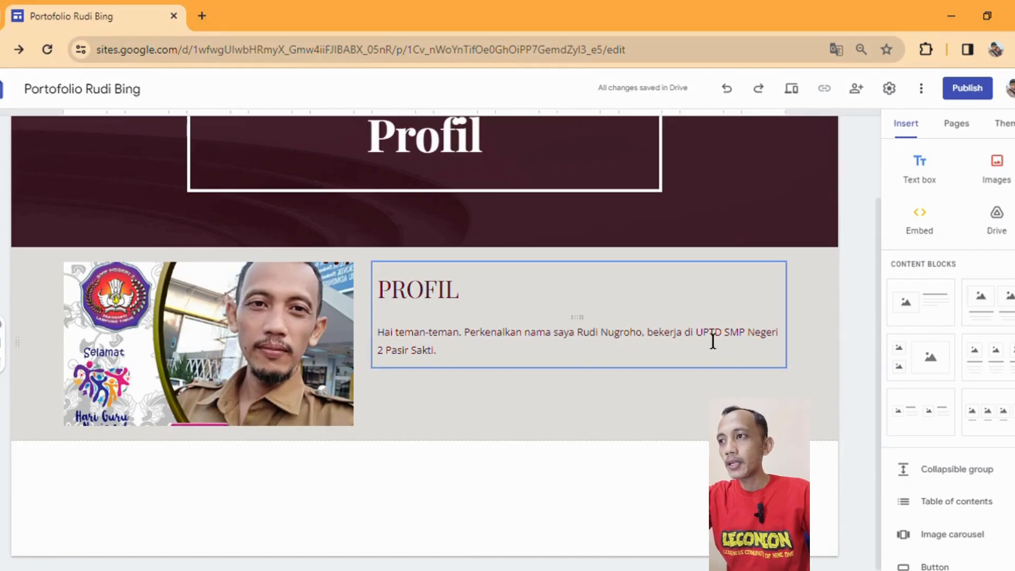
Step: Open the site's Images page and add the content block with four captioned image placeholders in a row
scroll(711, 341, up, 2)
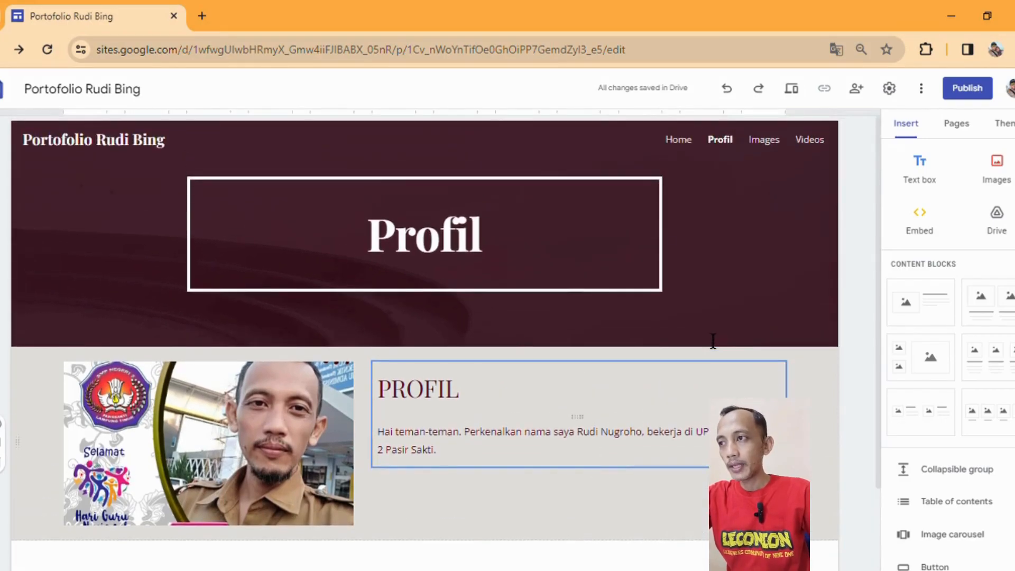
click(780, 148)
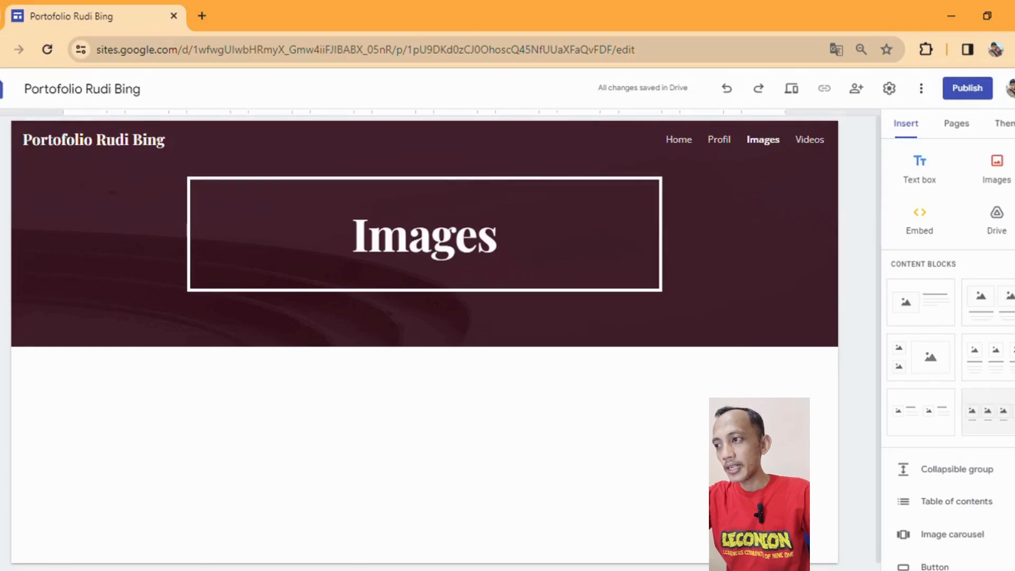
click(1002, 431)
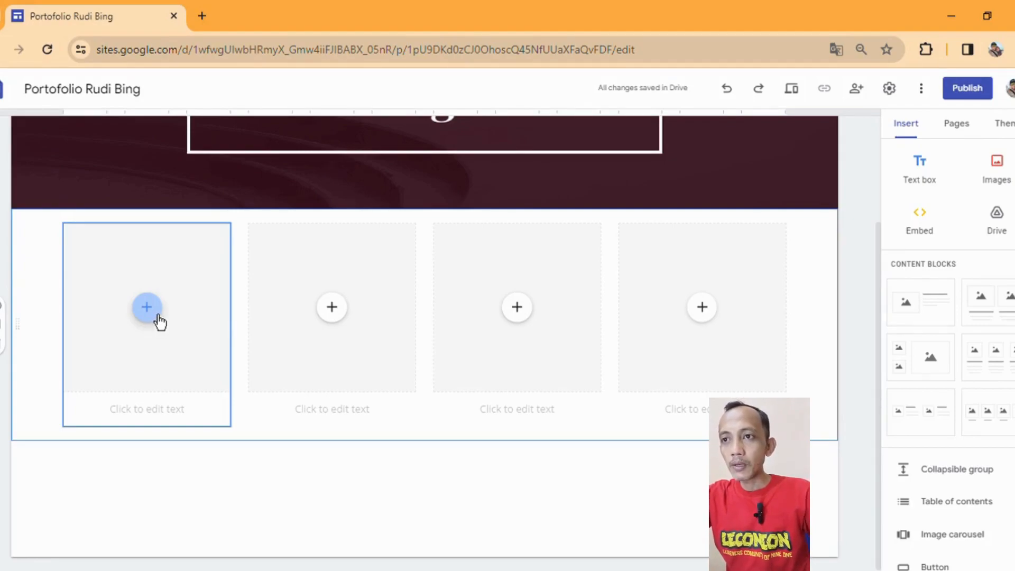
Step: Upload the classroom photo of students in red shirts into the first image placeholder of the block
click(157, 322)
click(201, 357)
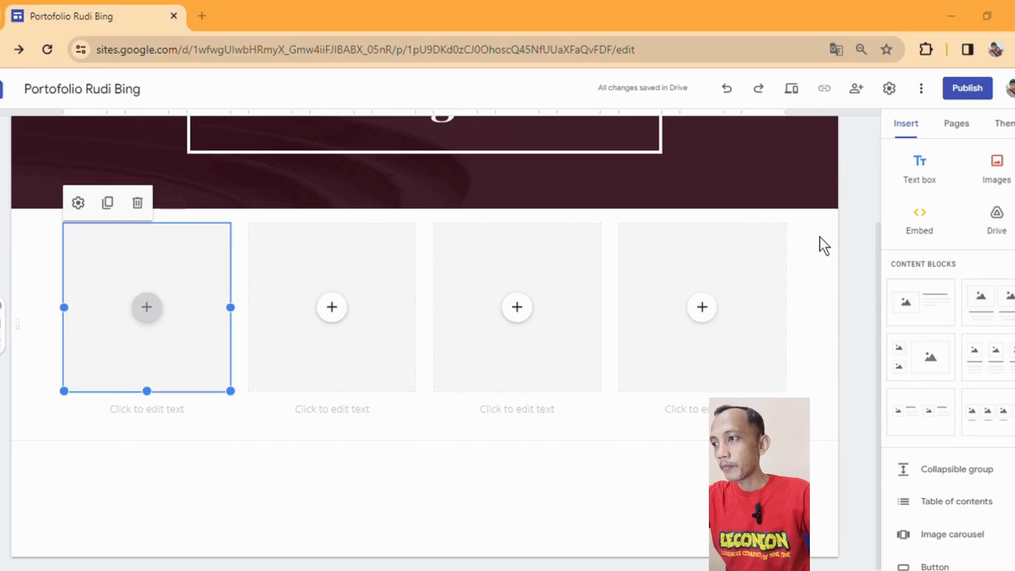
click(868, 443)
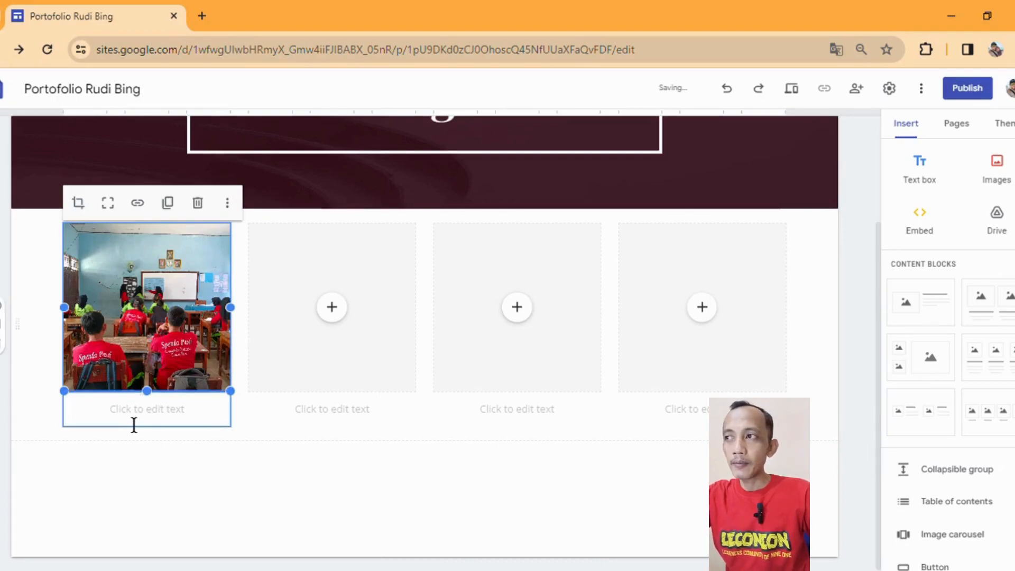
Step: Caption the classroom photo "Presentasi kelompok pembahasan materi bahasa Inggris kelas 9.4"
click(134, 424)
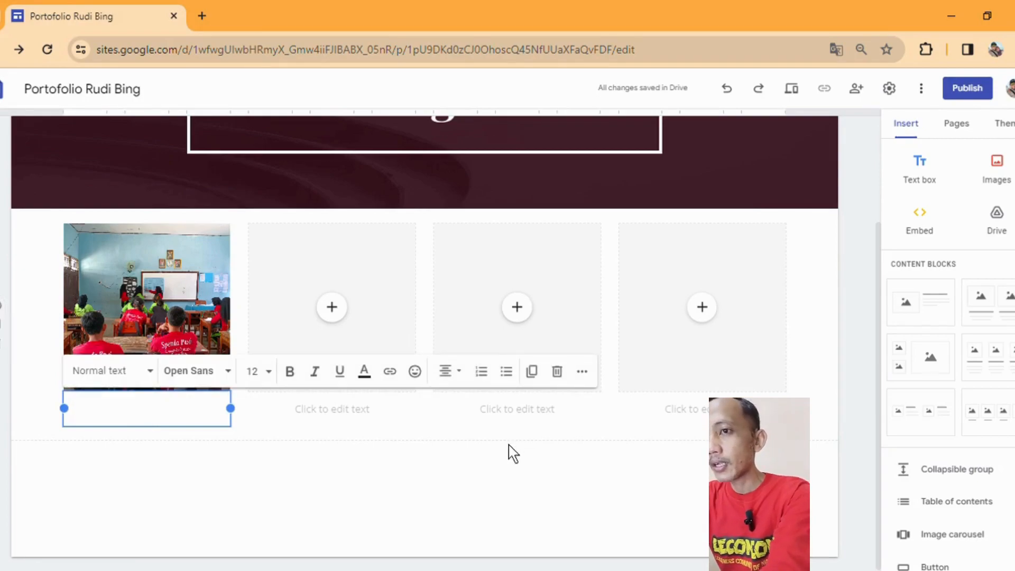
text(Pres)
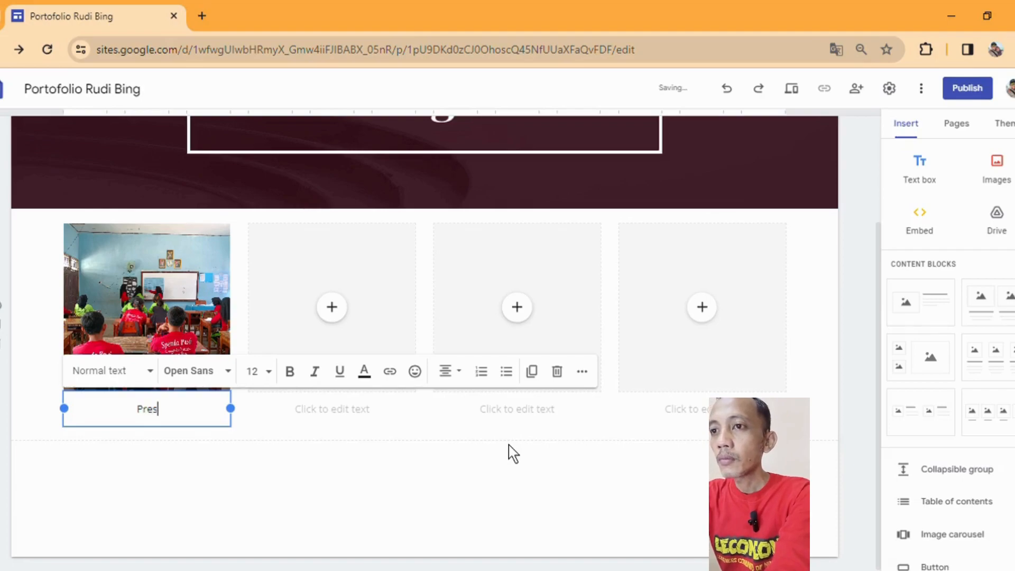
text(entasi kelom)
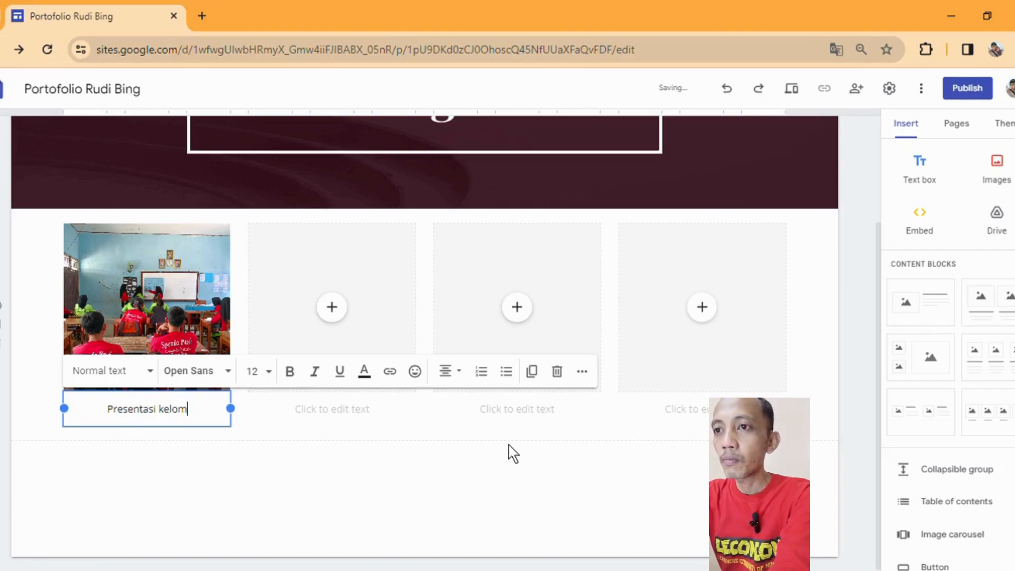
text(pok )
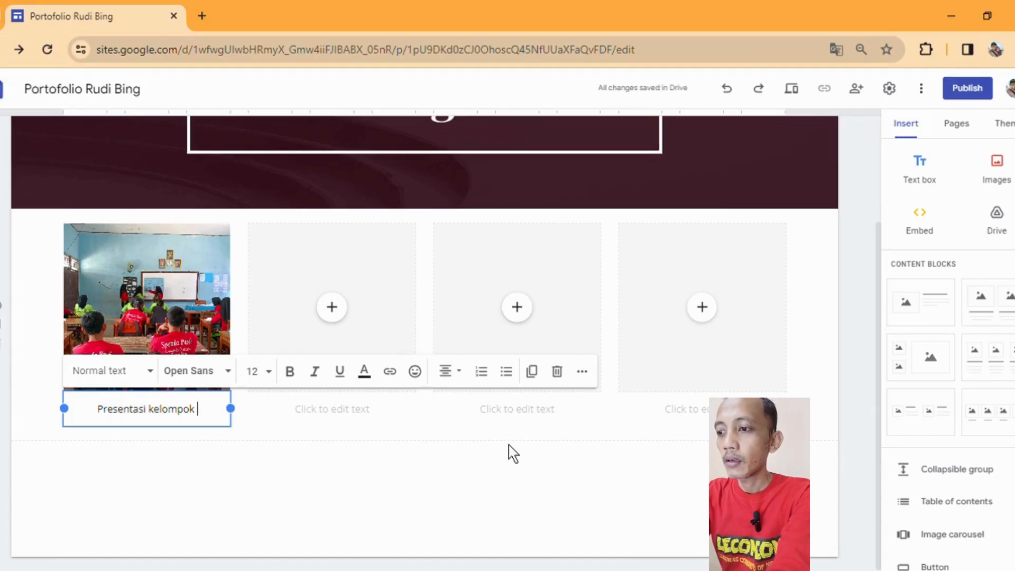
text( p)
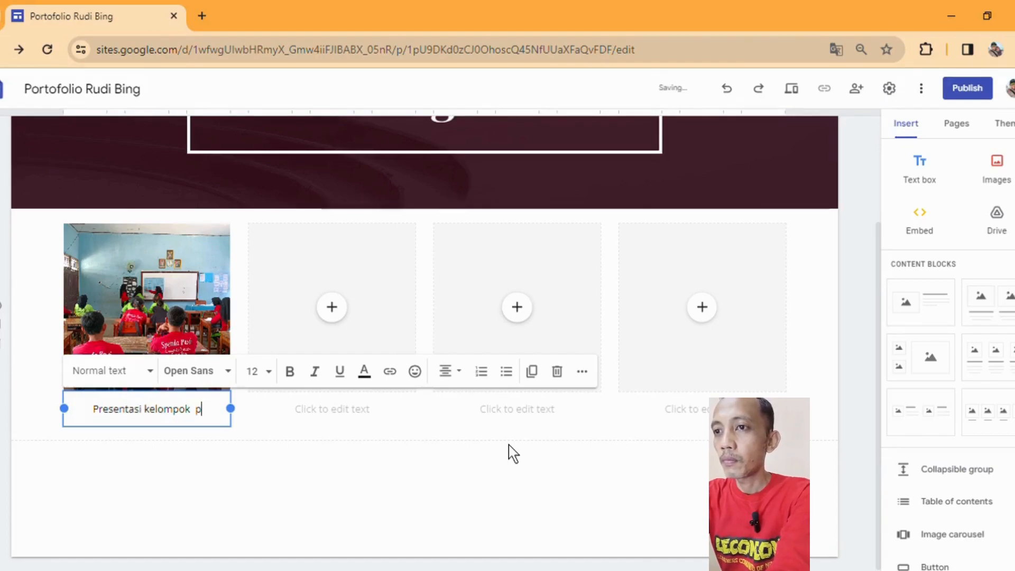
text(embahasan materi bahasa i)
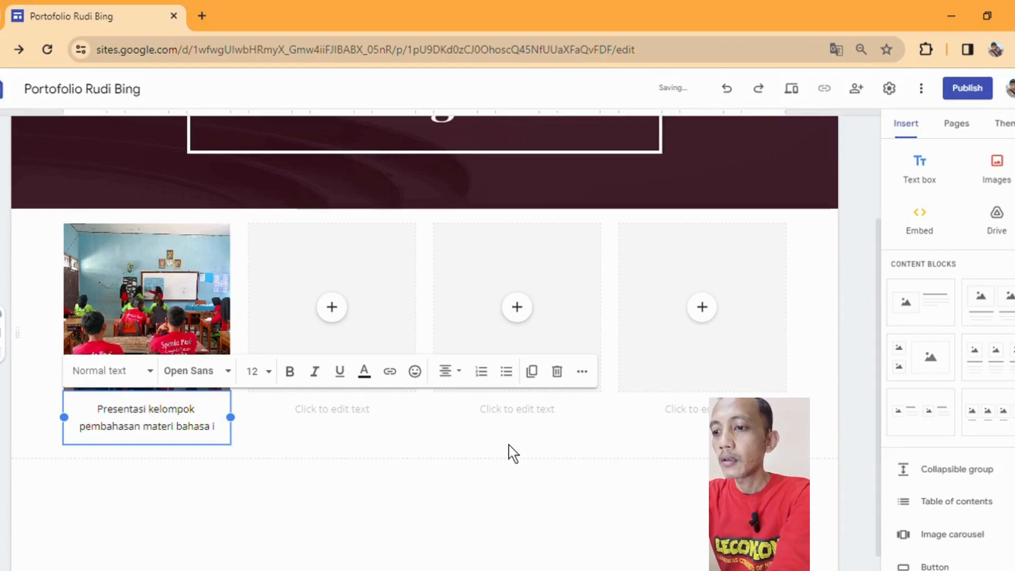
text(nggris kel)
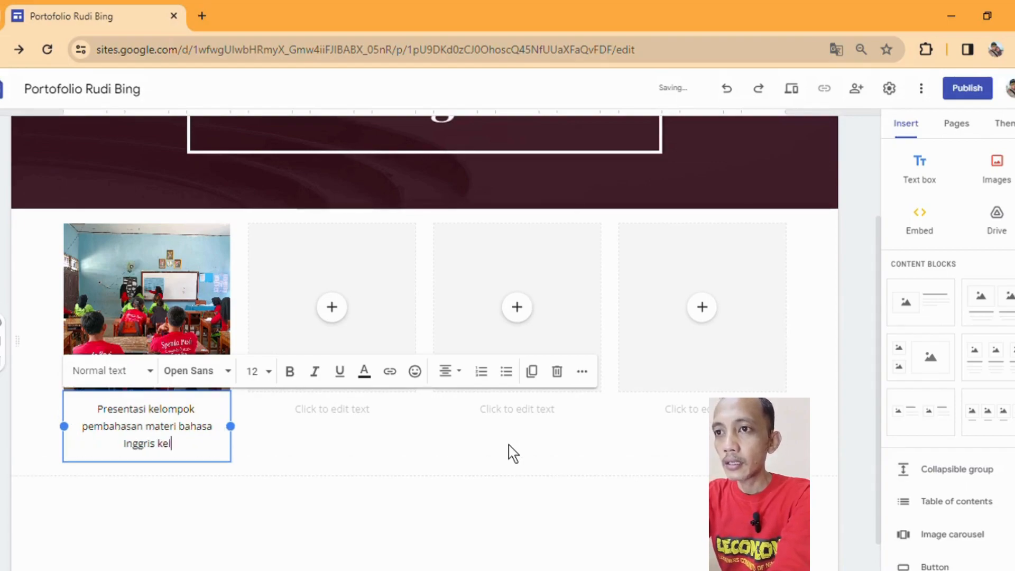
text(as )
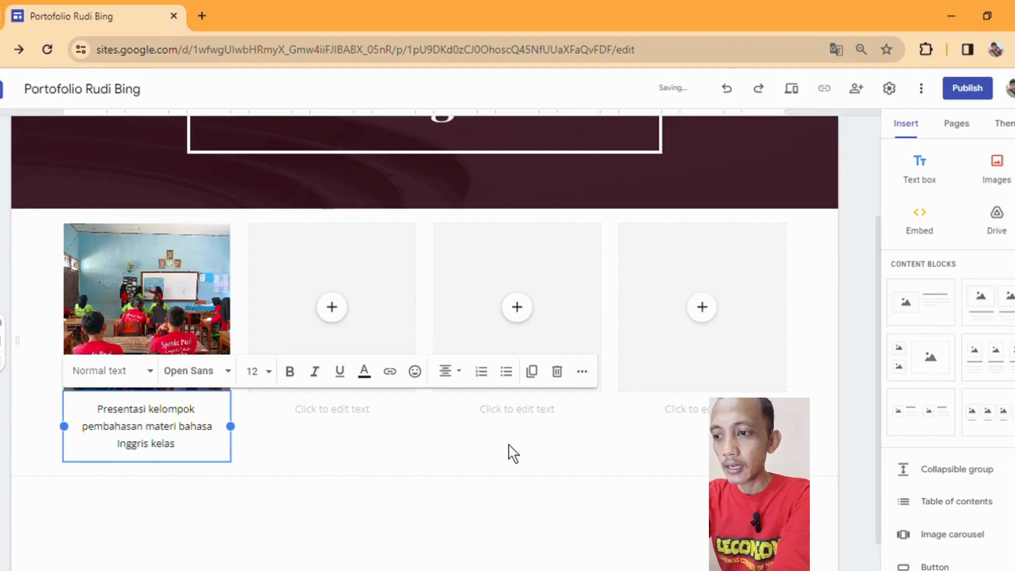
text(9)
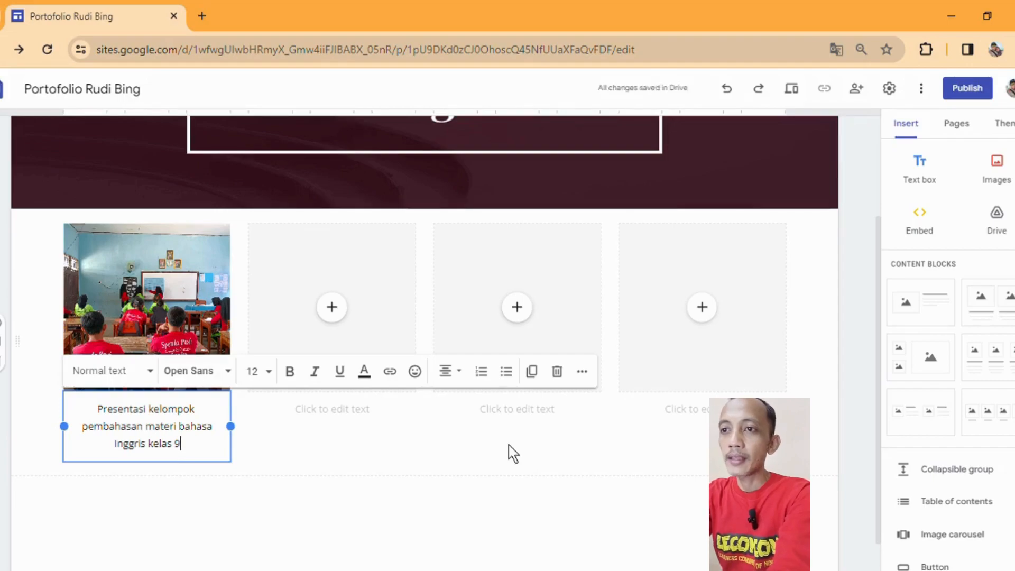
text(.4)
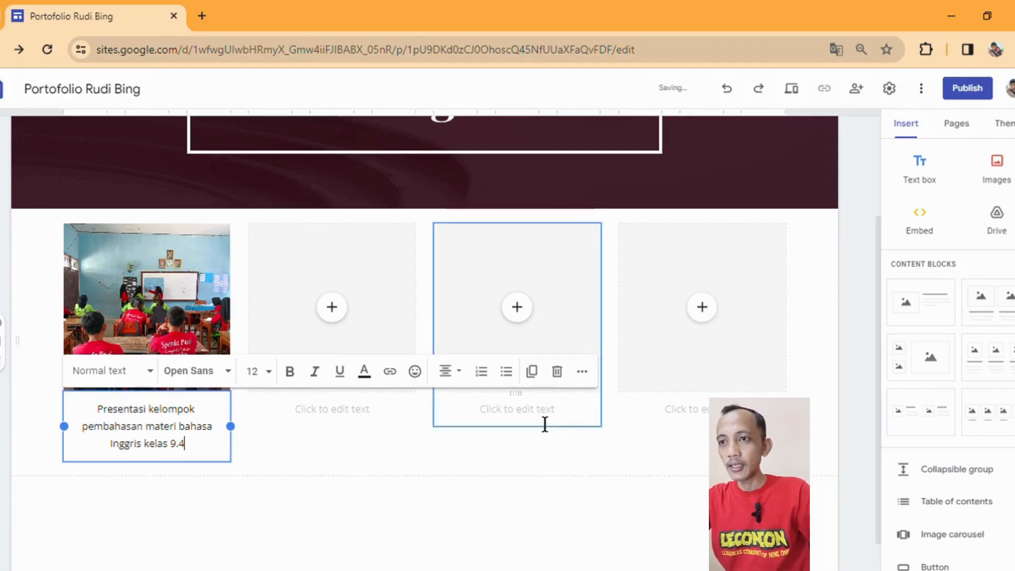
click(473, 492)
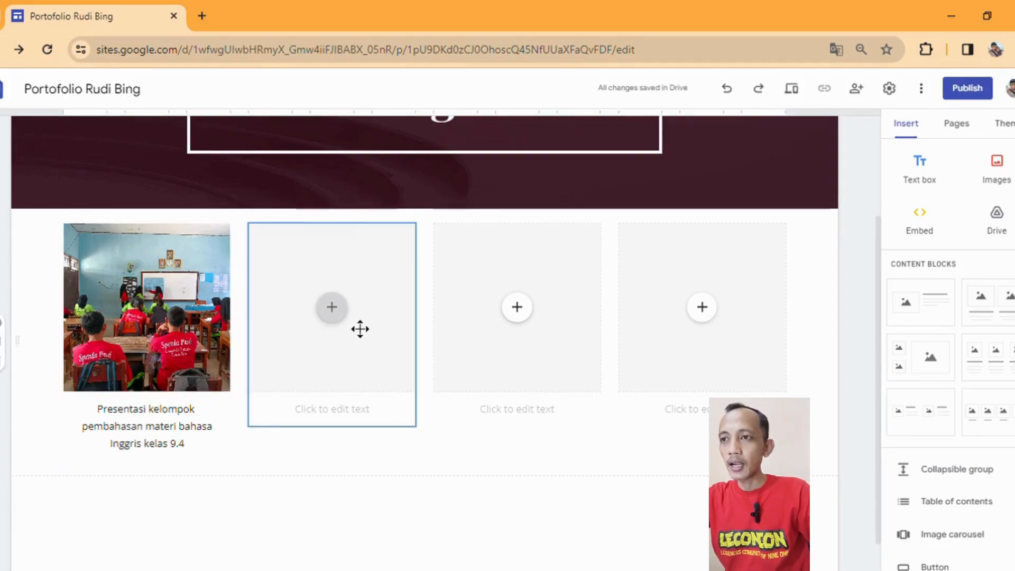
Step: Upload the classroom photo of students sitting an exam at their desks into the second image placeholder
click(334, 311)
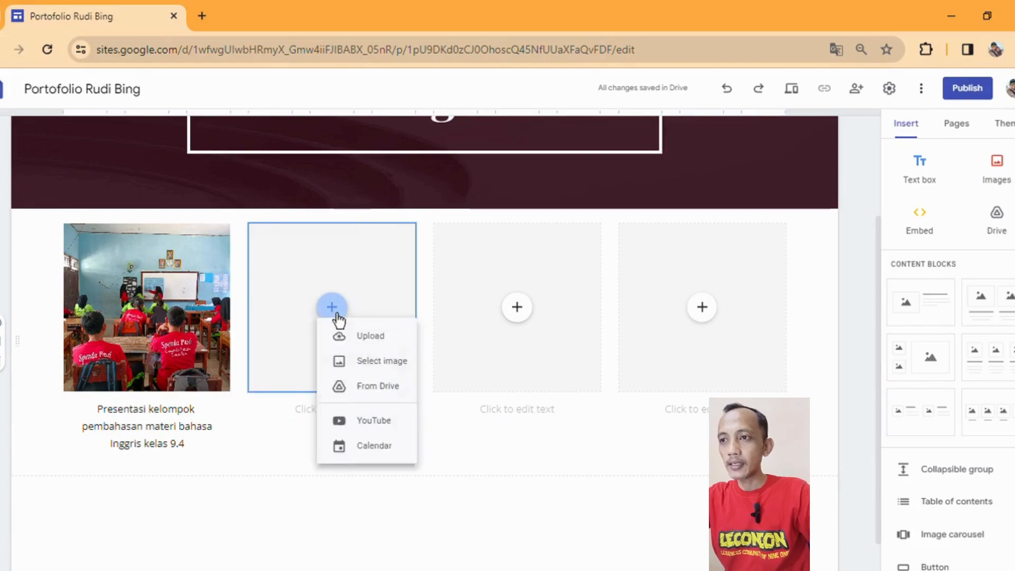
click(374, 348)
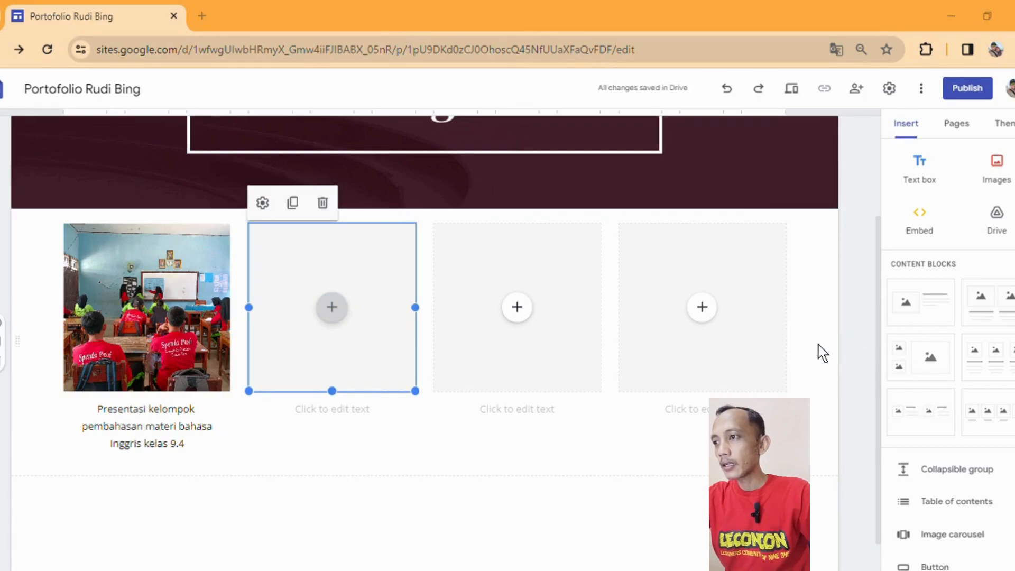
click(908, 346)
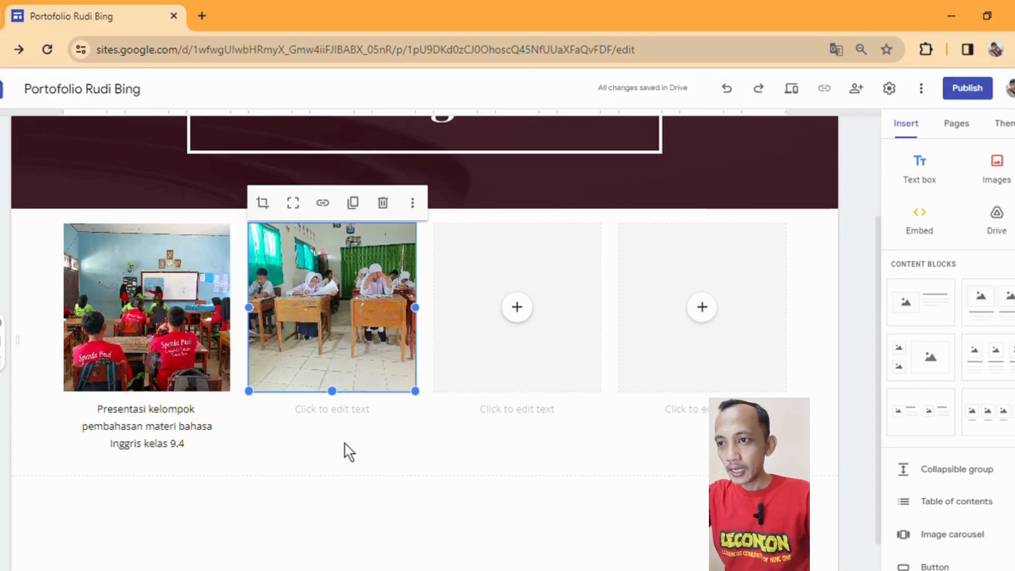
Step: Caption the exam photo "Kegiatan Ujian Akhir Semester Ganjil mapel Bahasa Inggris kelas 9"
click(324, 420)
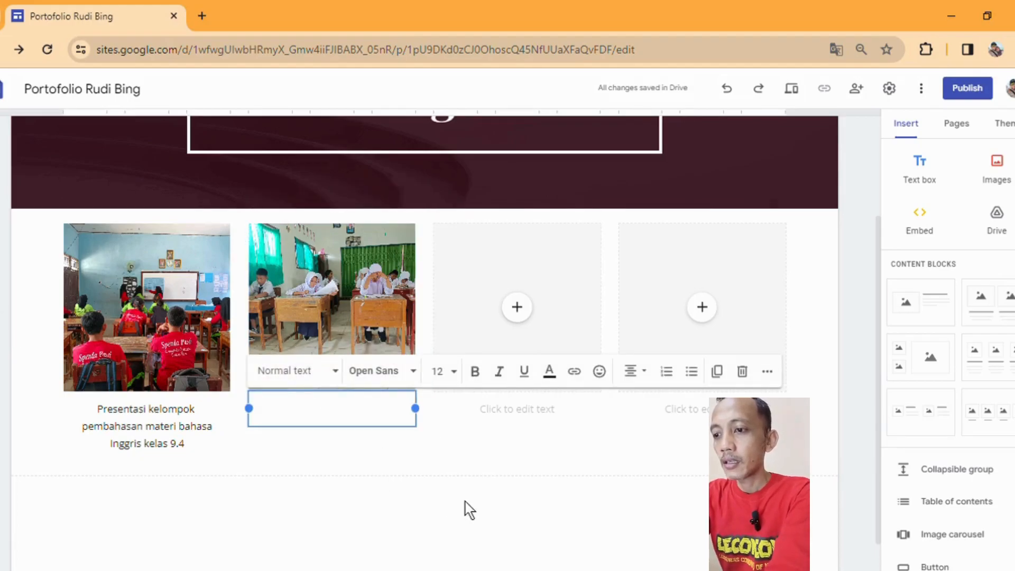
text(Kegiatan Uj)
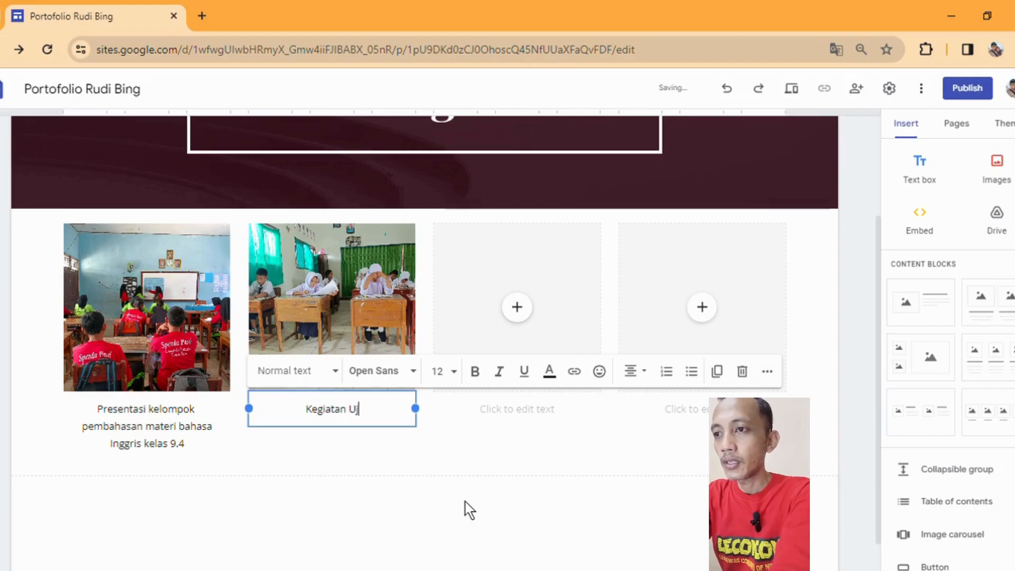
text(ian Ak)
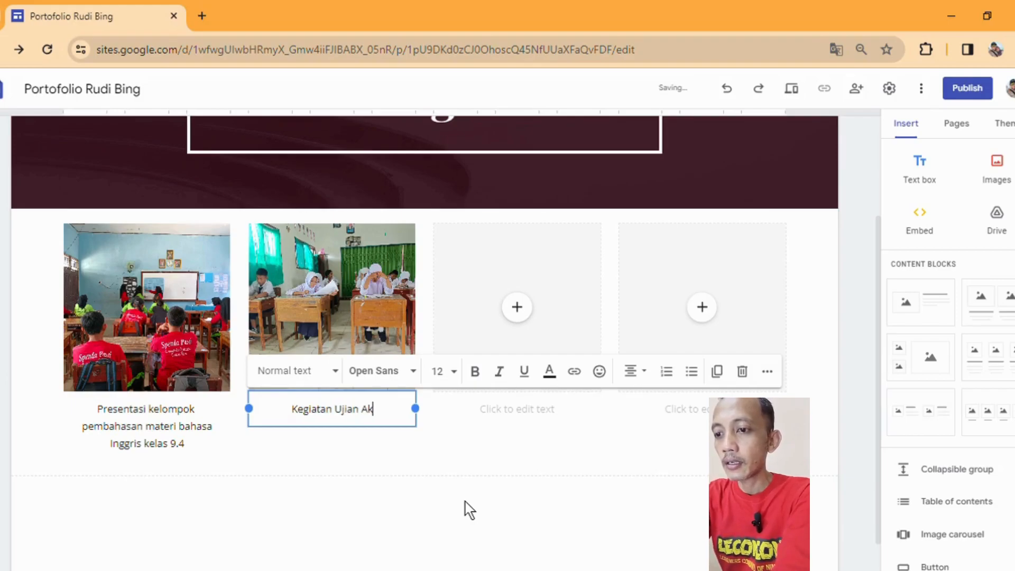
text(hir Semester g)
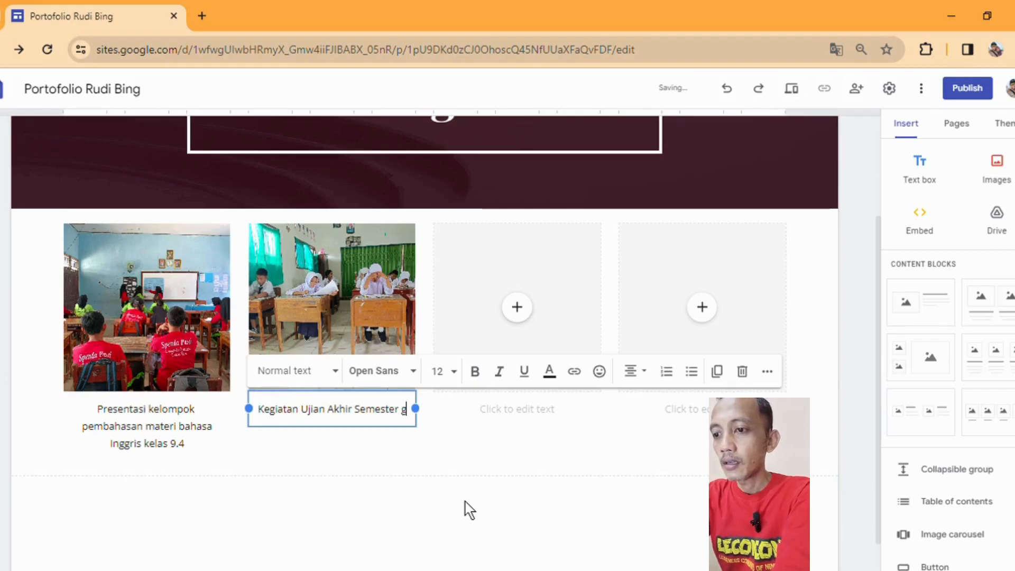
key(BackSpace)
text(Ganjil)
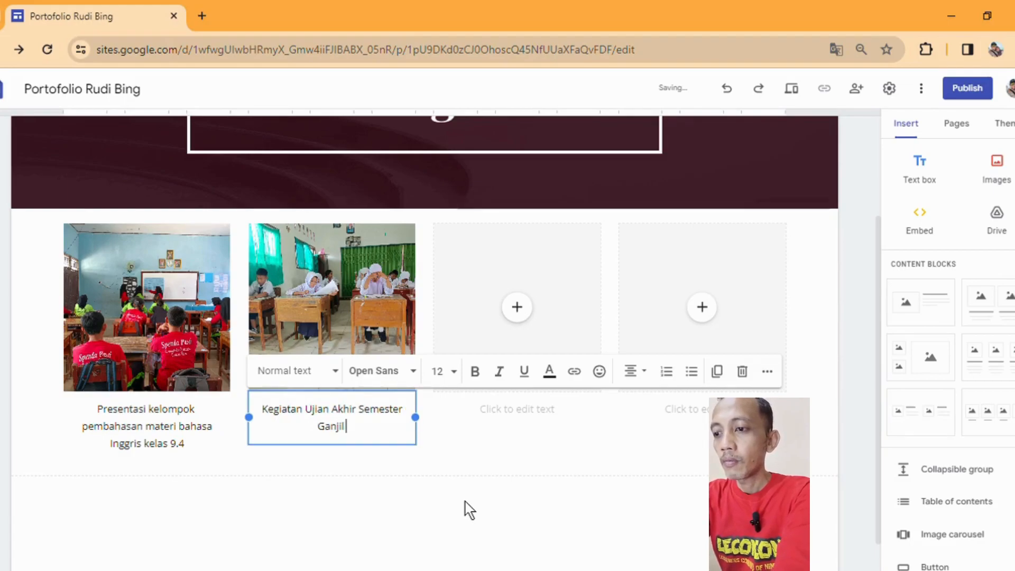
text( mapel B)
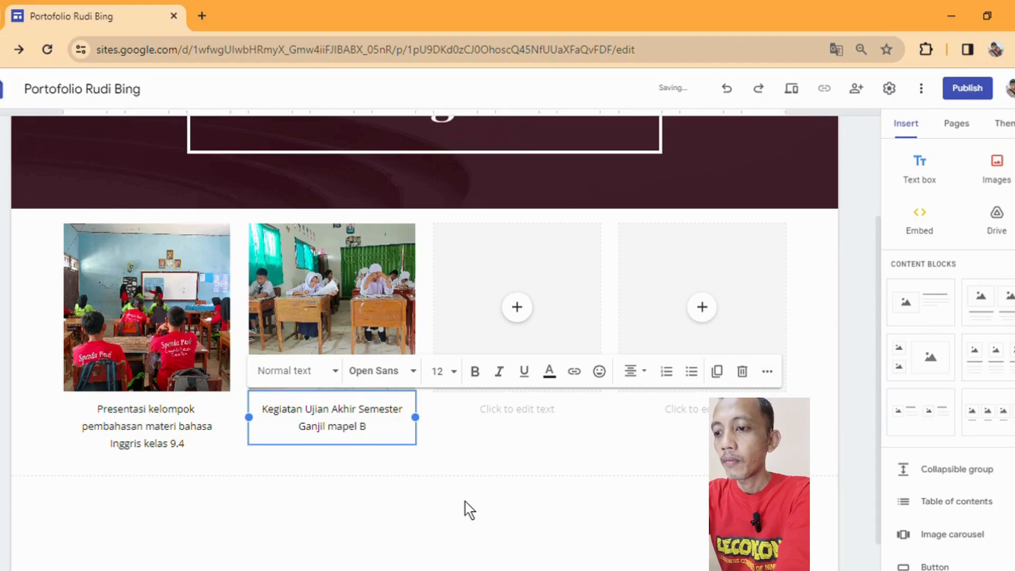
text(ahasa Inggr)
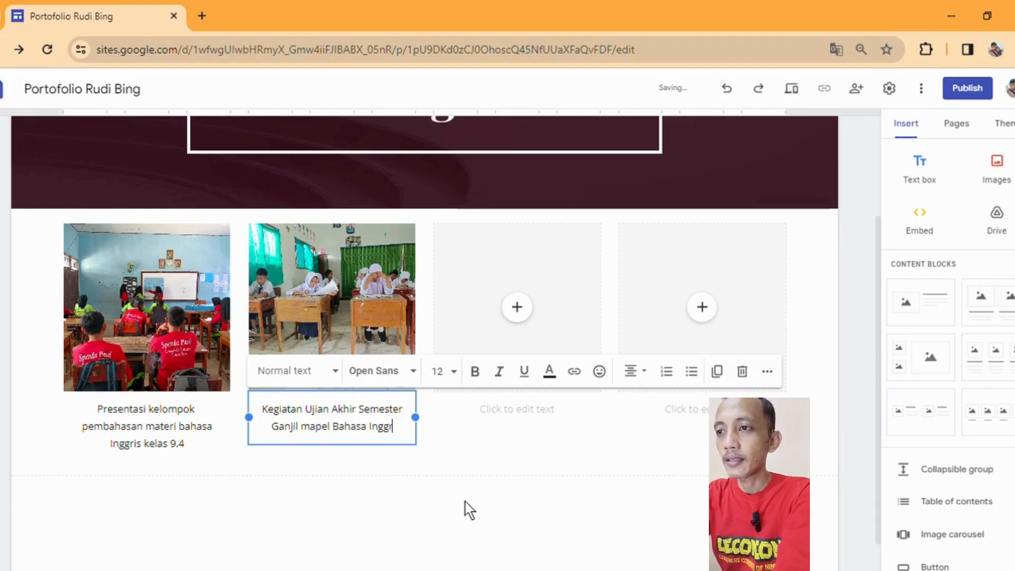
text(is kelas )
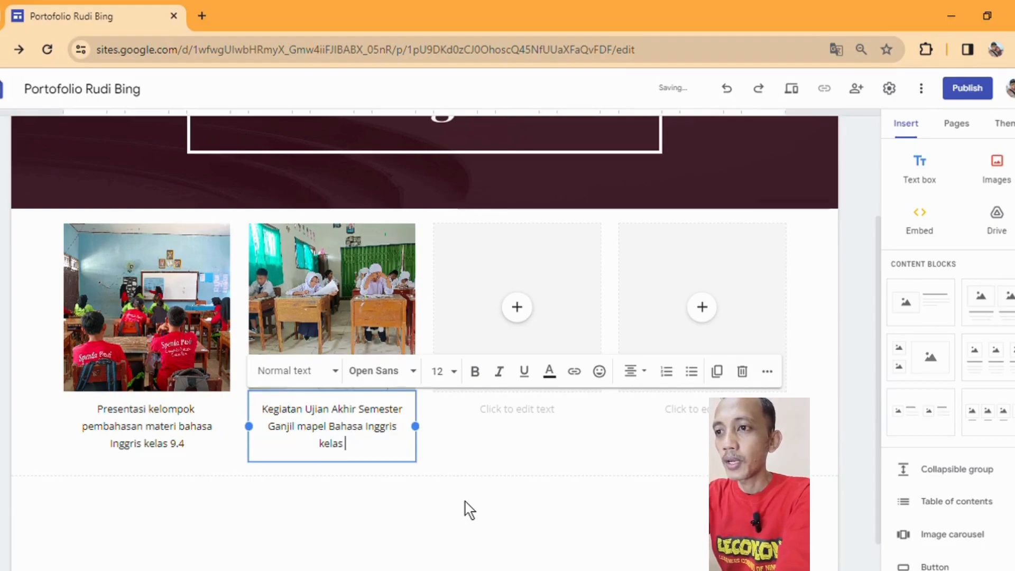
text(9)
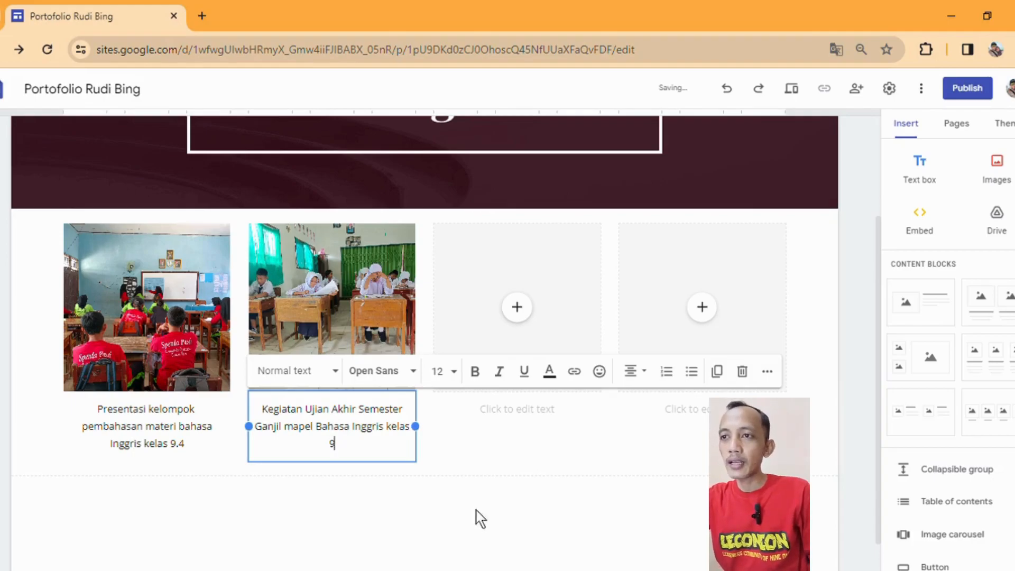
click(477, 512)
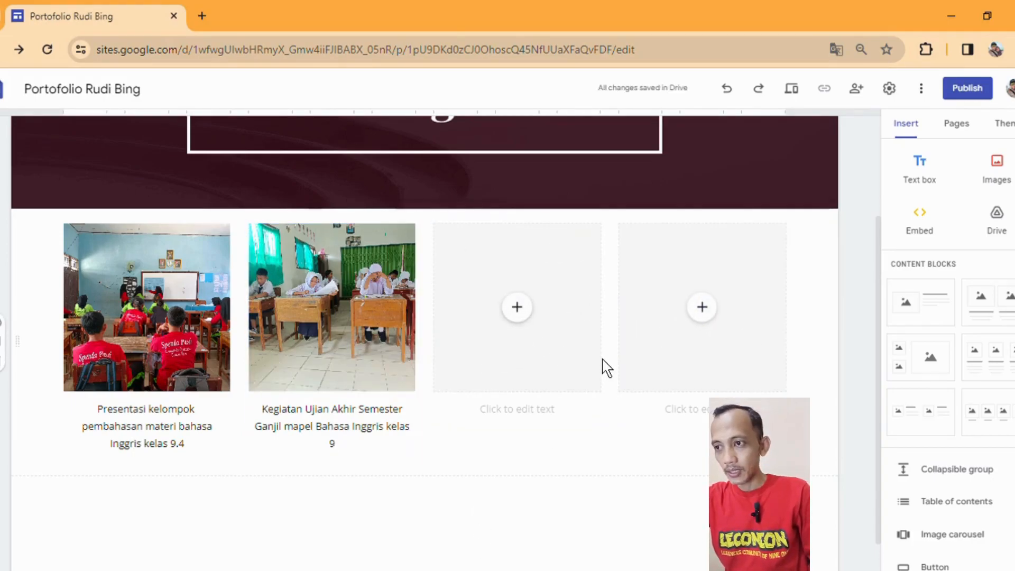
Step: Try the section colors Style 3 and Style 2 on the section holding the captioned photos
scroll(607, 367, down, 1)
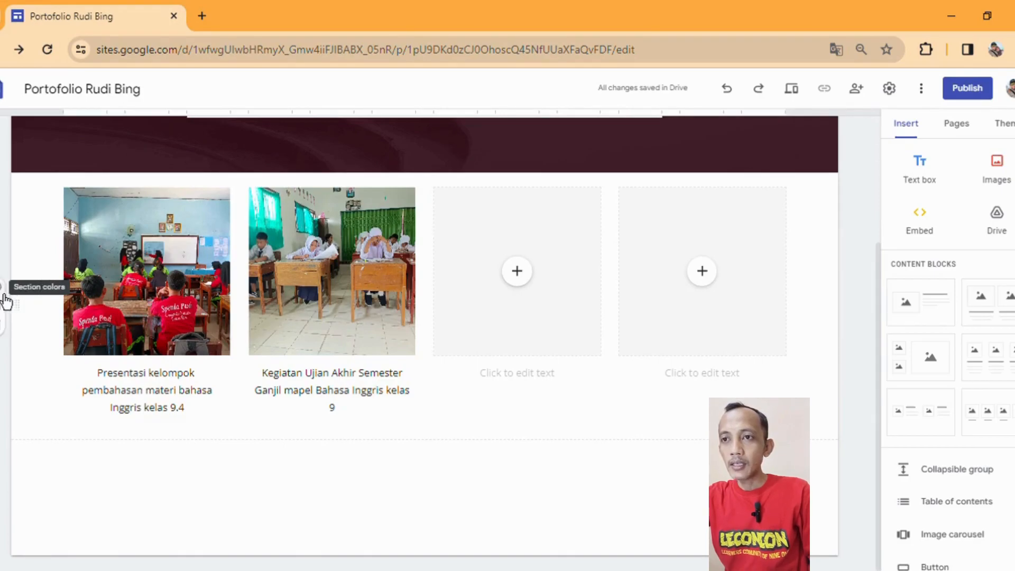
click(5, 300)
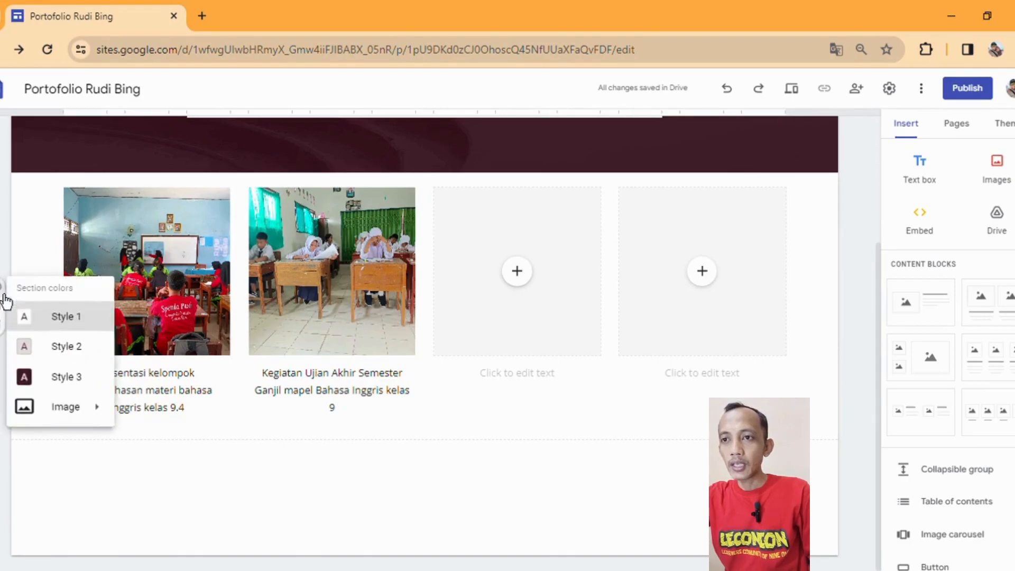
click(73, 388)
scroll(476, 311, up, 3)
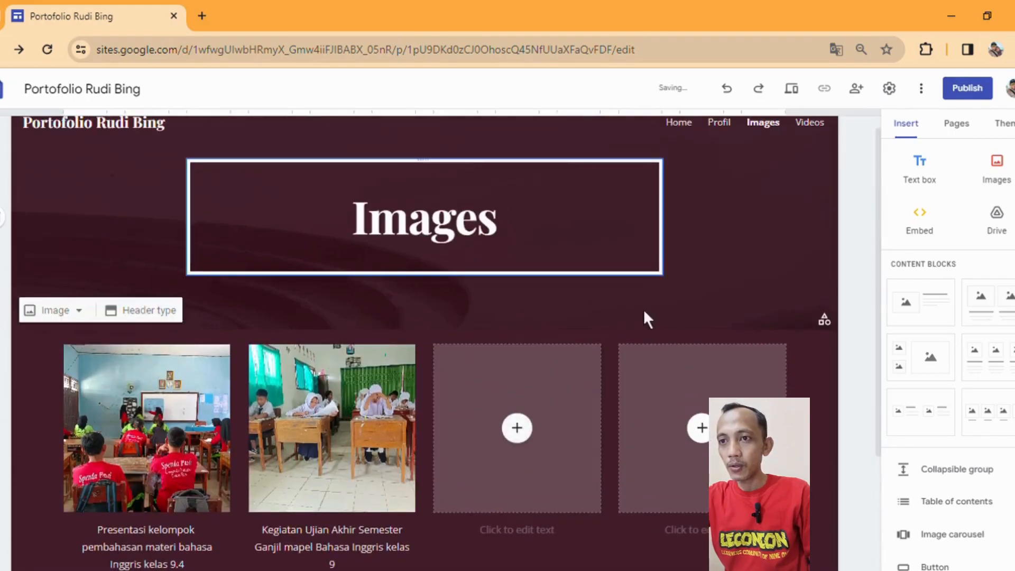
scroll(34, 414, down, 2)
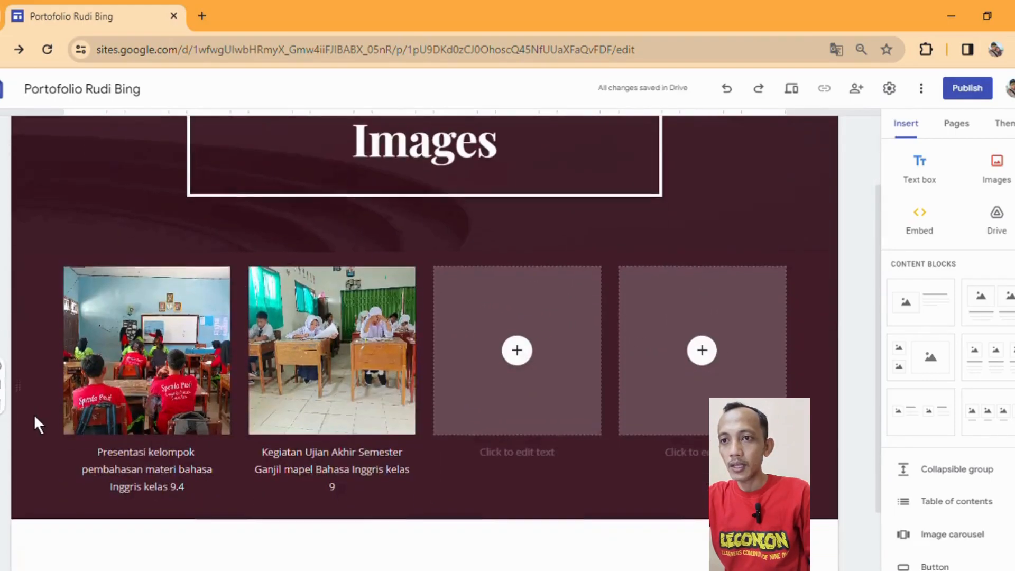
click(5, 378)
click(69, 429)
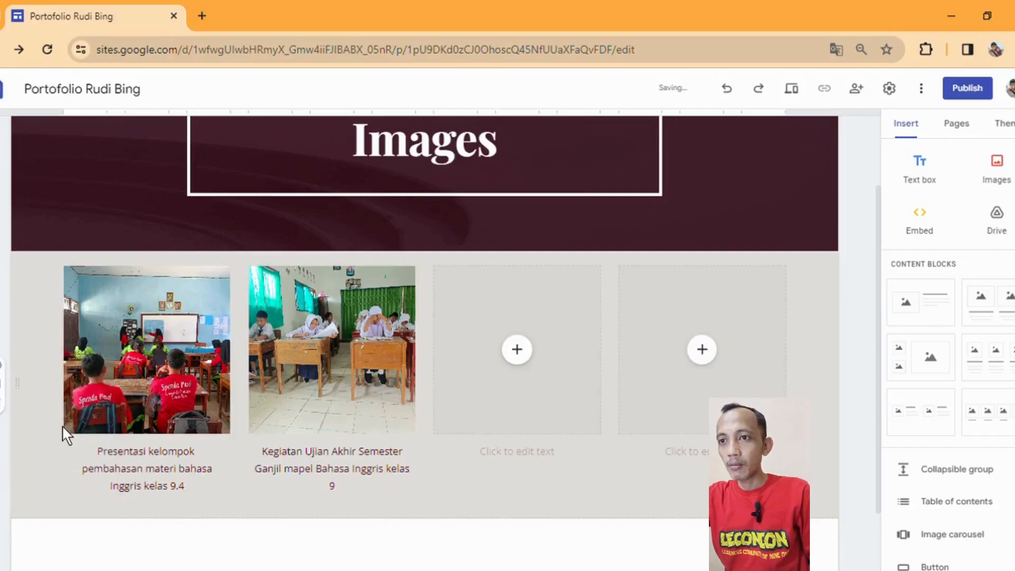
Step: Upload a black starburst picture as the background image of the section holding the captioned photos
click(4, 380)
mouse_move(91, 503)
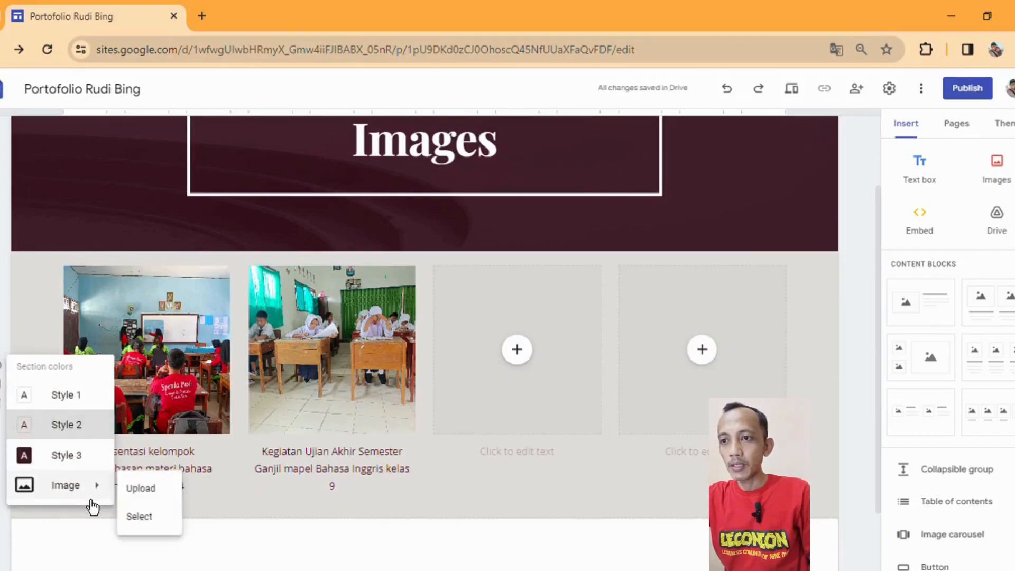
click(153, 501)
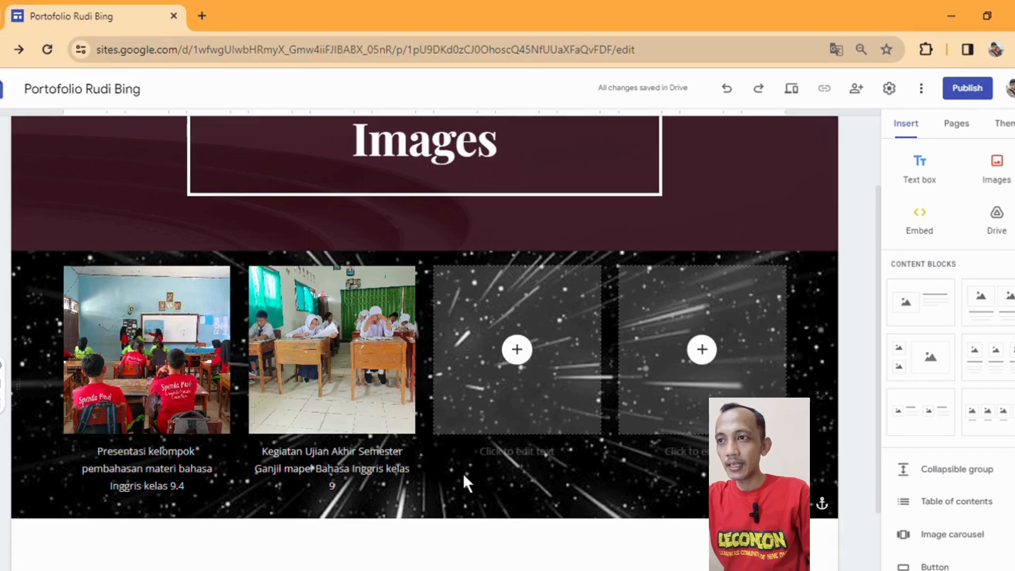
Step: Open the site's Videos page and add the content block with one image placeholder beside a title and text
scroll(566, 446, up, 2)
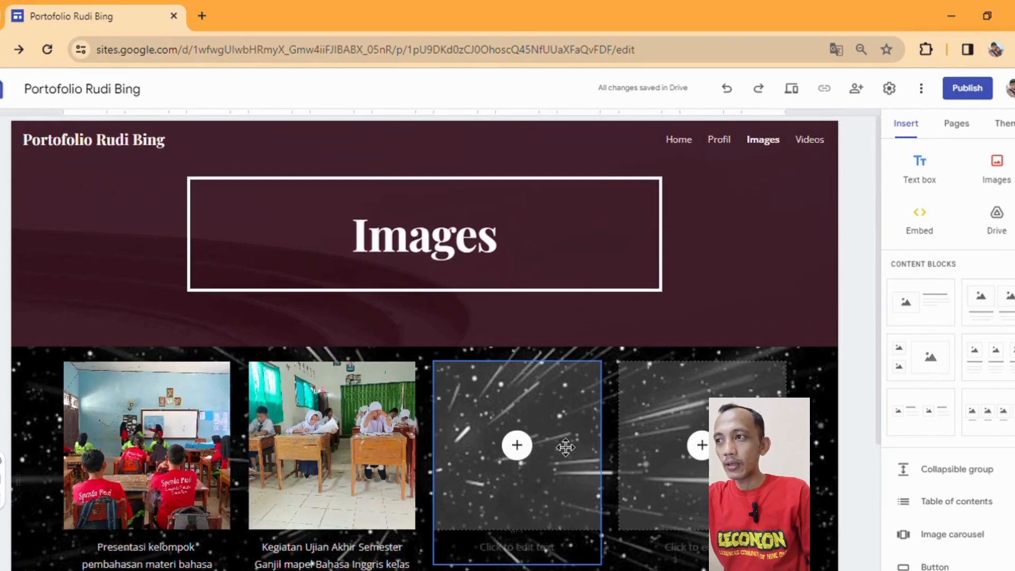
click(818, 153)
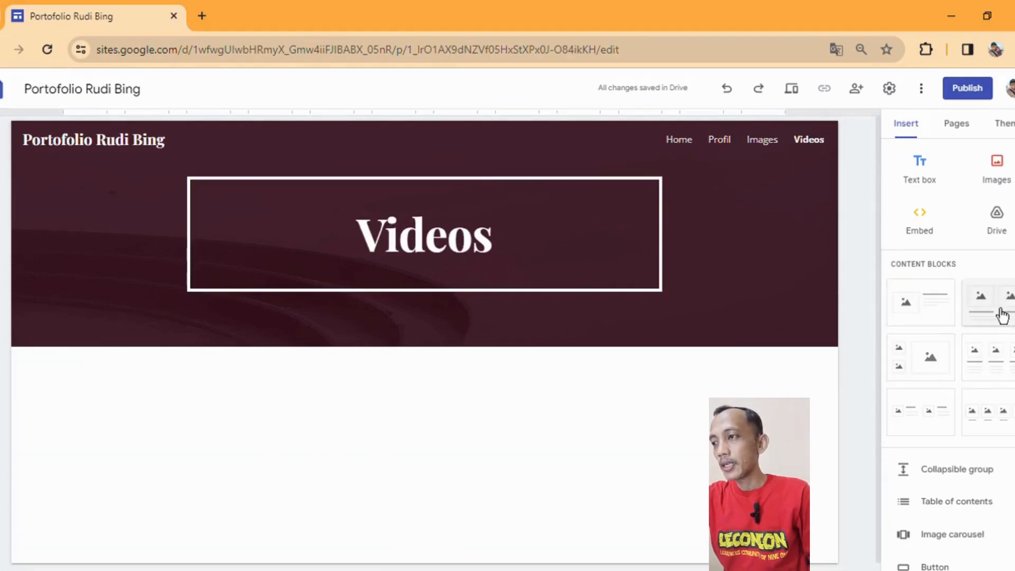
click(940, 323)
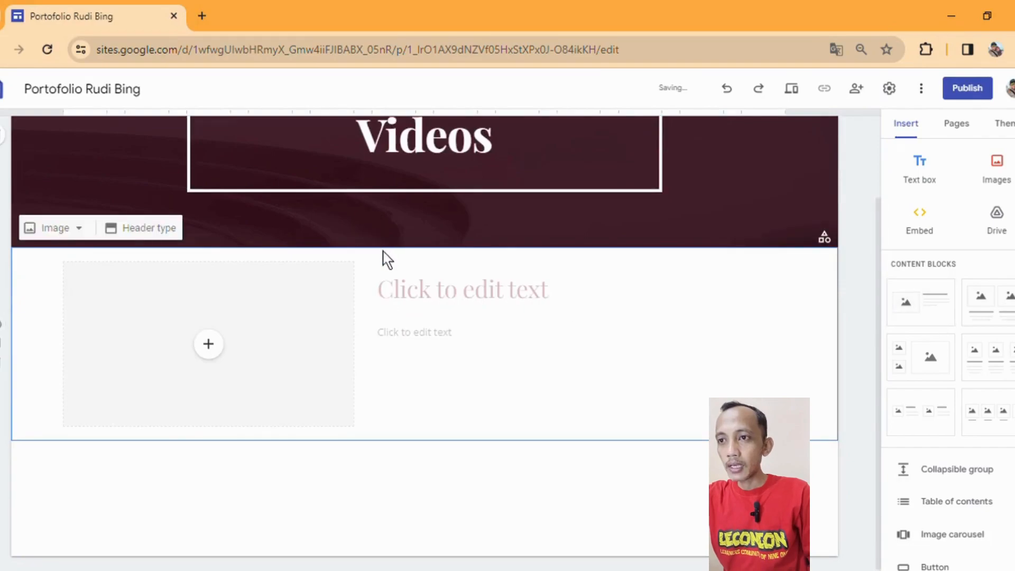
Step: Try to upload a file from the computer into the media placeholder on the Videos page
click(220, 365)
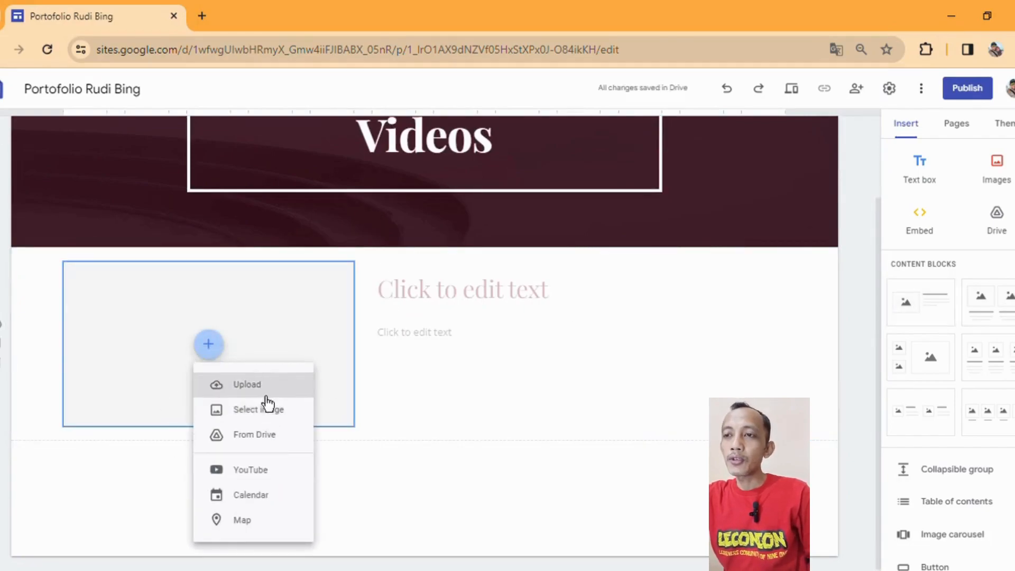
click(281, 392)
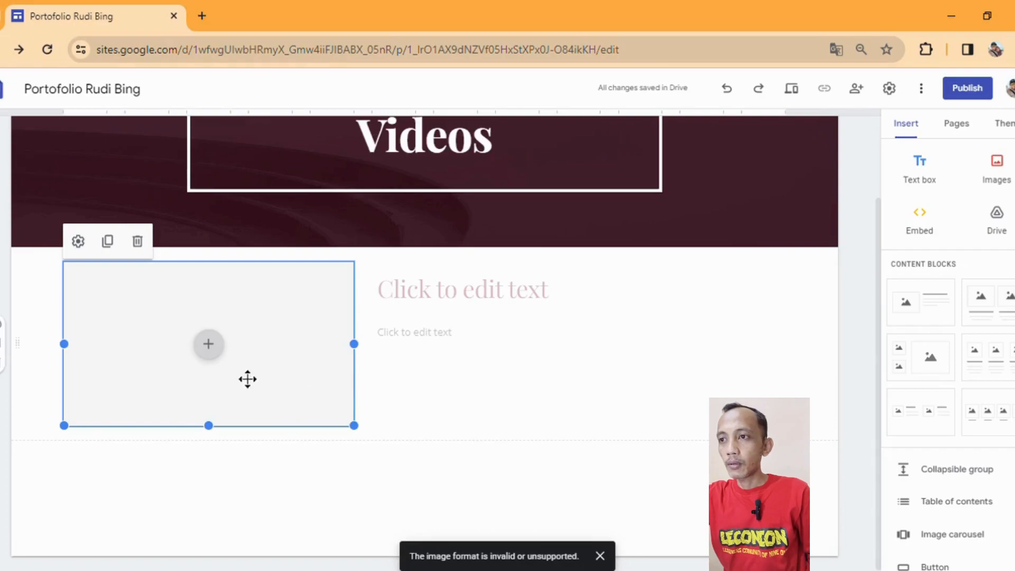
click(407, 348)
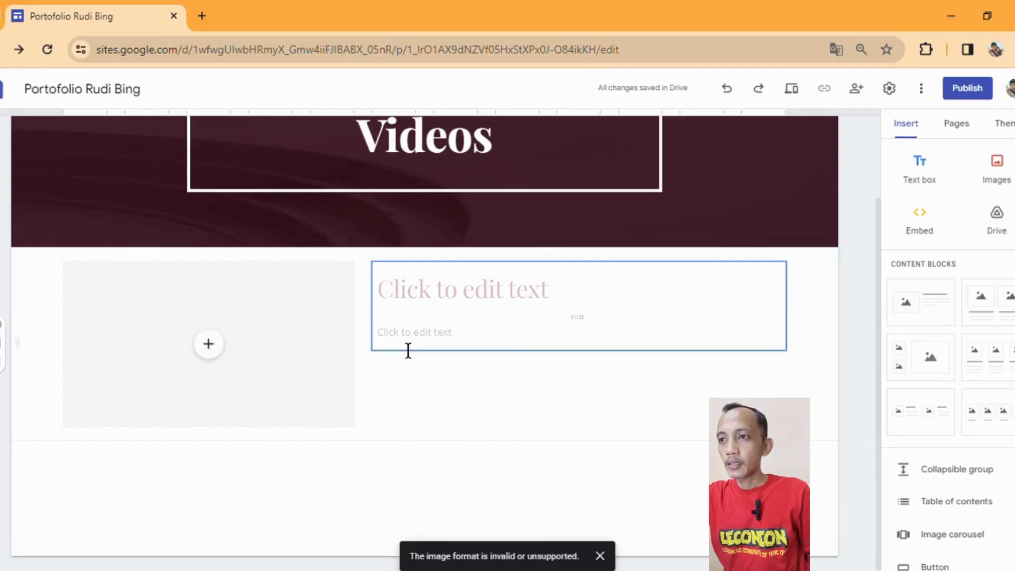
Step: Insert the YouTube video "RECOUNT TEXT" into the placeholder using its copied link, and enlarge it to about half the section's width
click(244, 349)
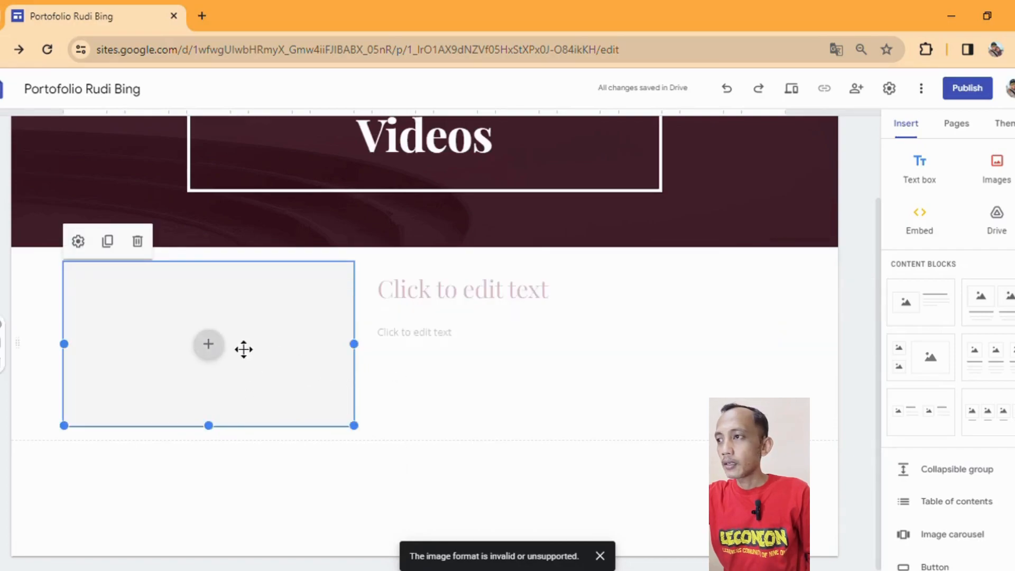
click(214, 355)
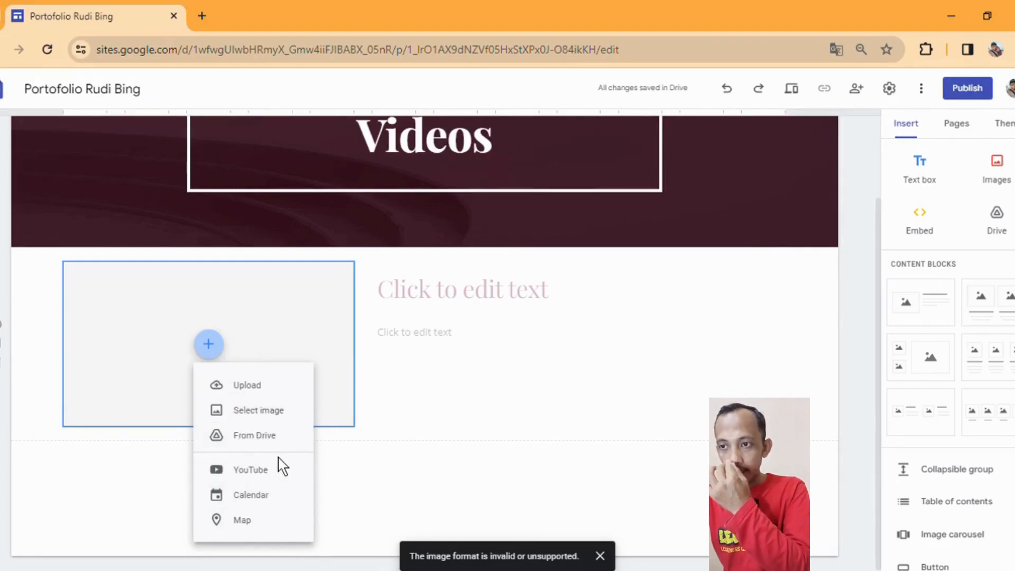
click(259, 479)
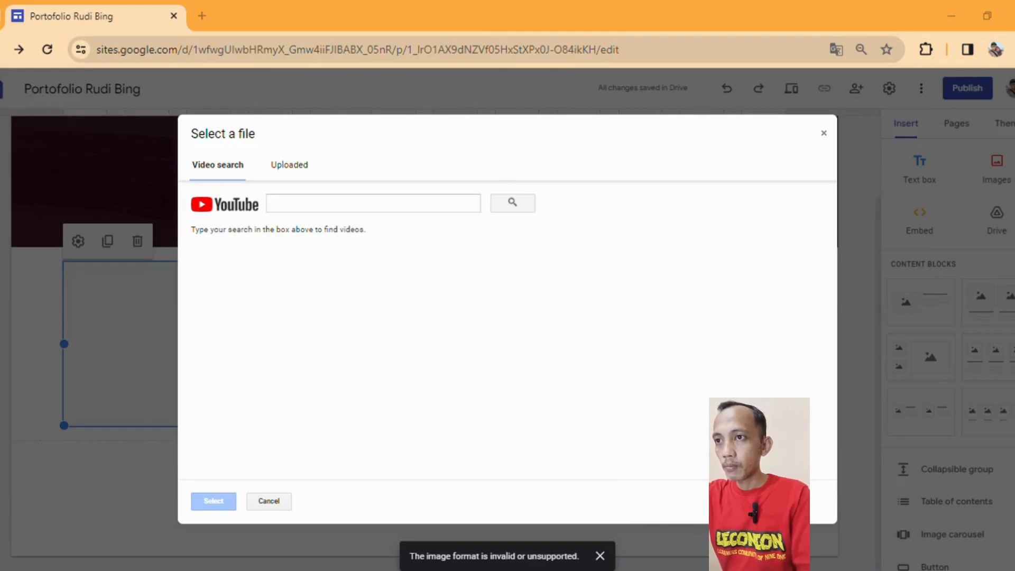
click(324, 212)
text(https://www.youtube.com/watch?v=cuFYLBKZsV0)
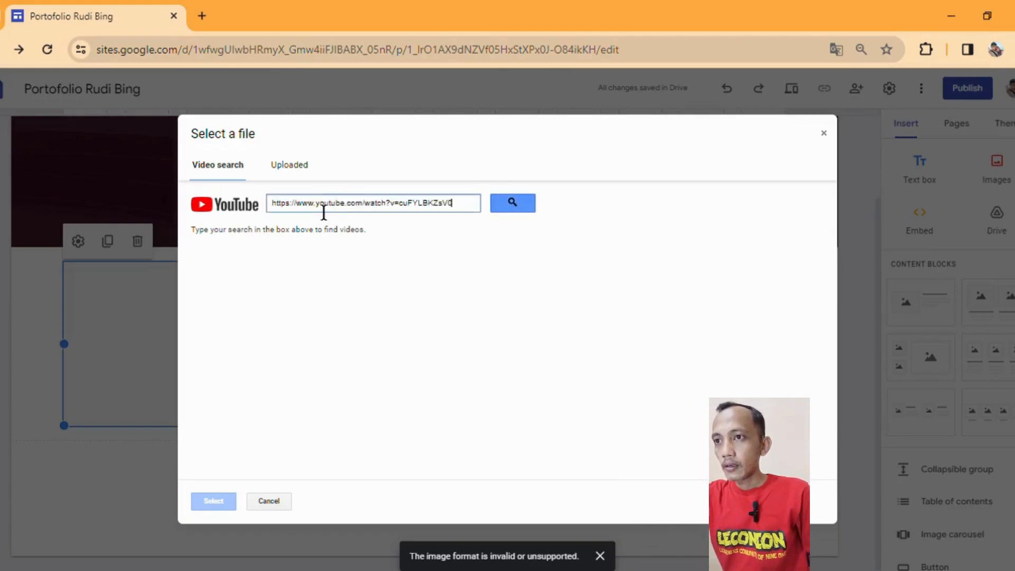
click(510, 206)
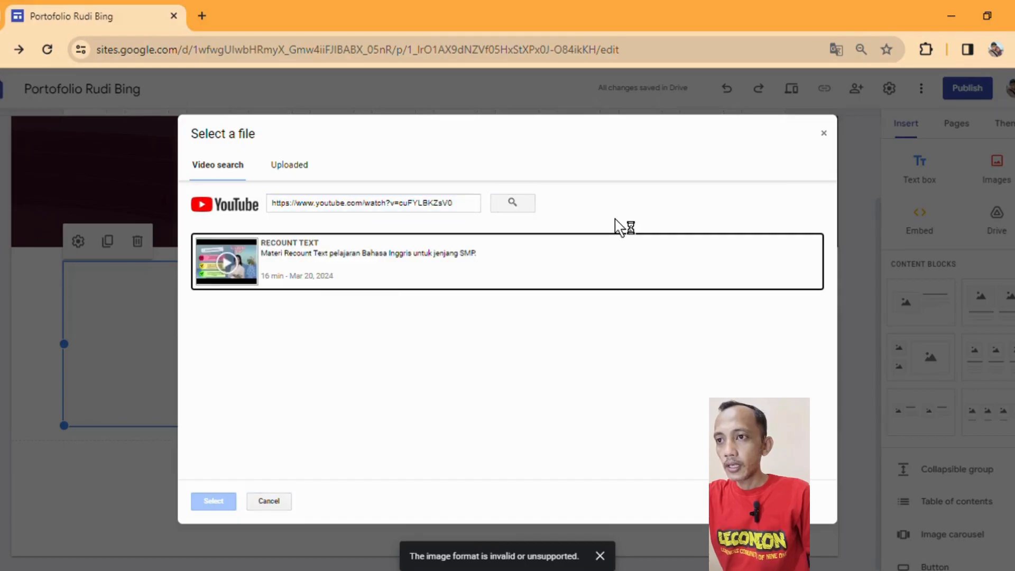
click(281, 261)
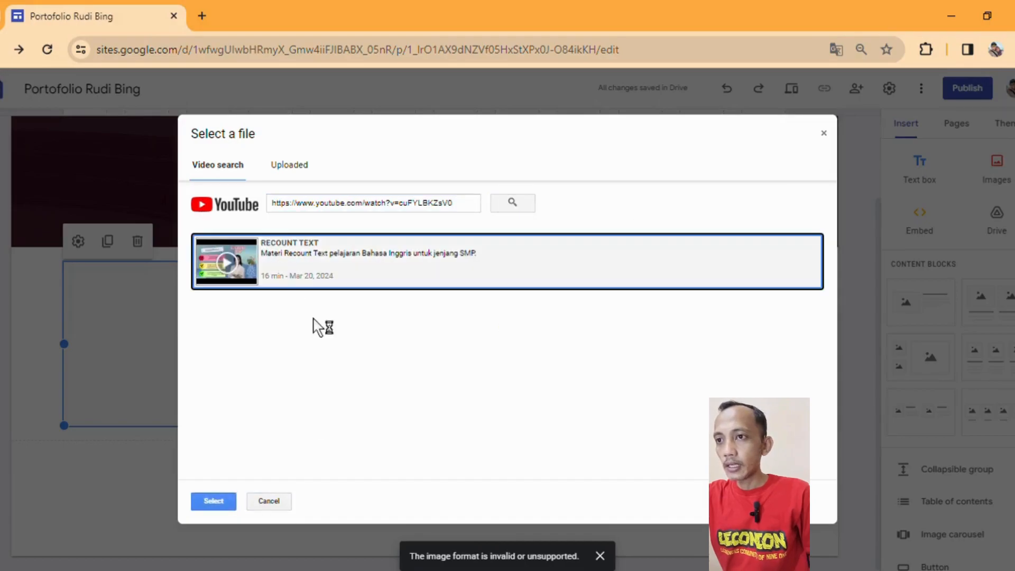
click(214, 502)
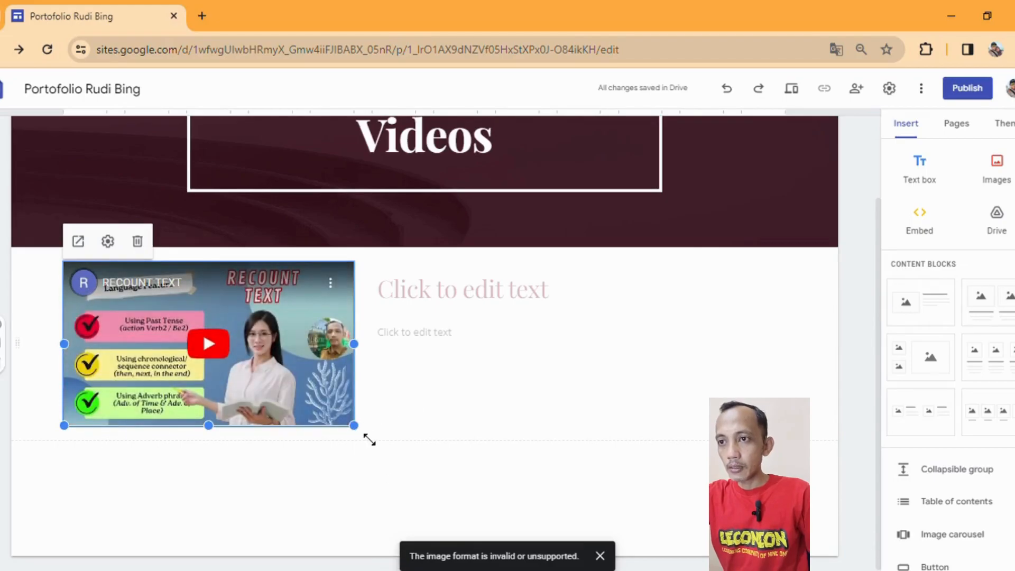
drag(365, 439, 478, 569)
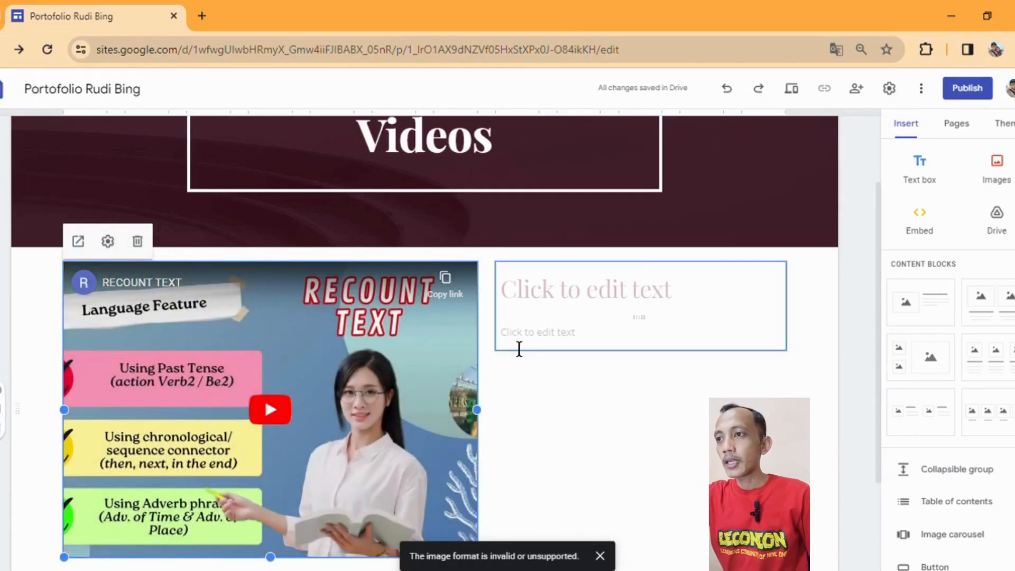
Step: Title the text beside the video "Recount Text" and describe it as "Materi bahasa Inggris kelas 8 SMP tentang Recount Text."
click(530, 305)
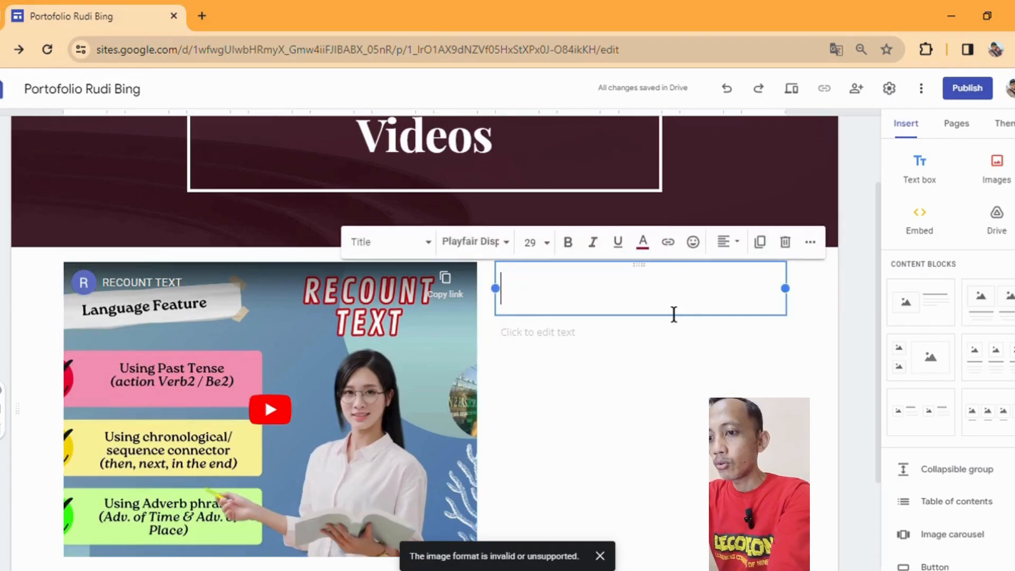
text(Recount )
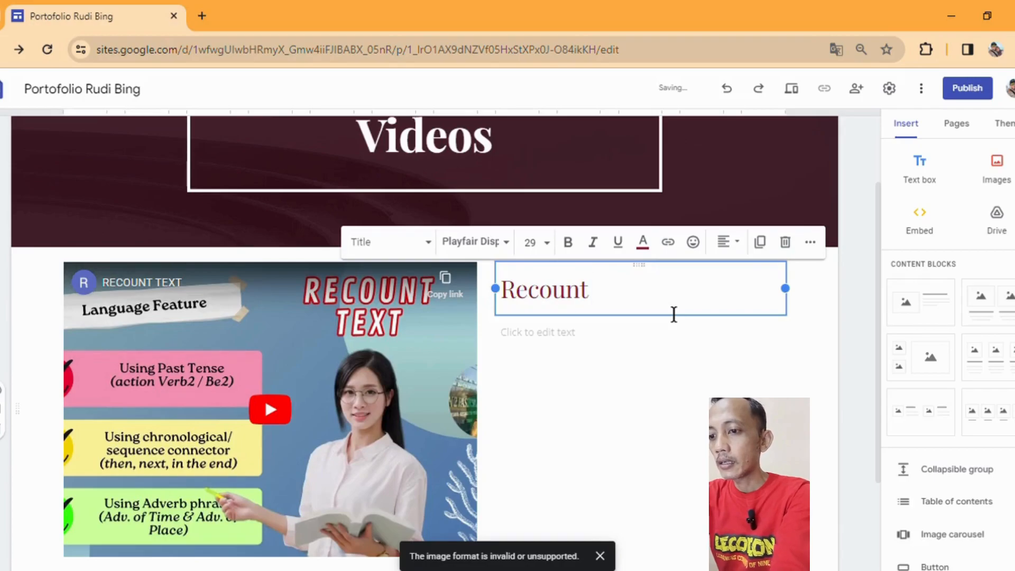
text(Text)
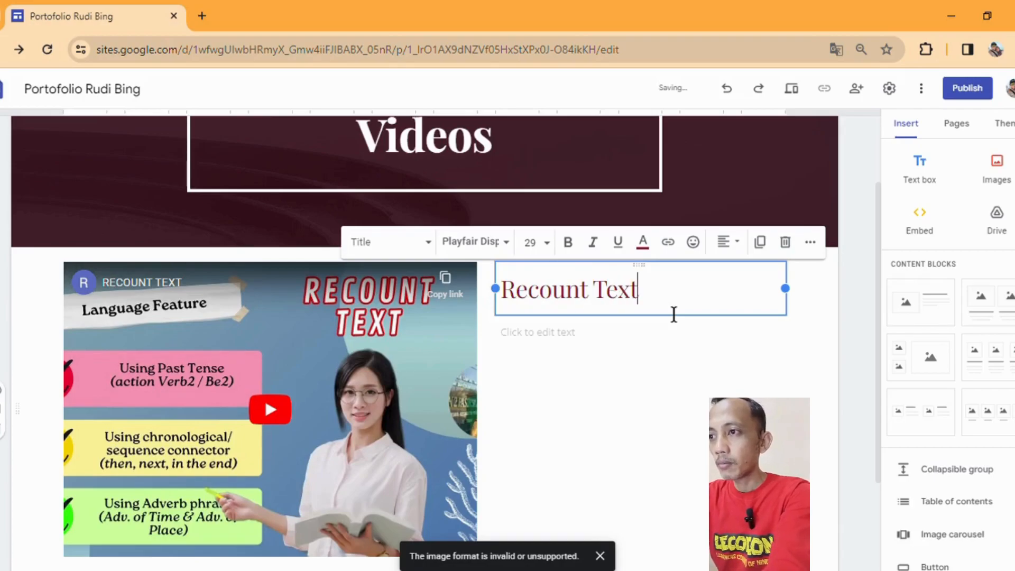
click(594, 352)
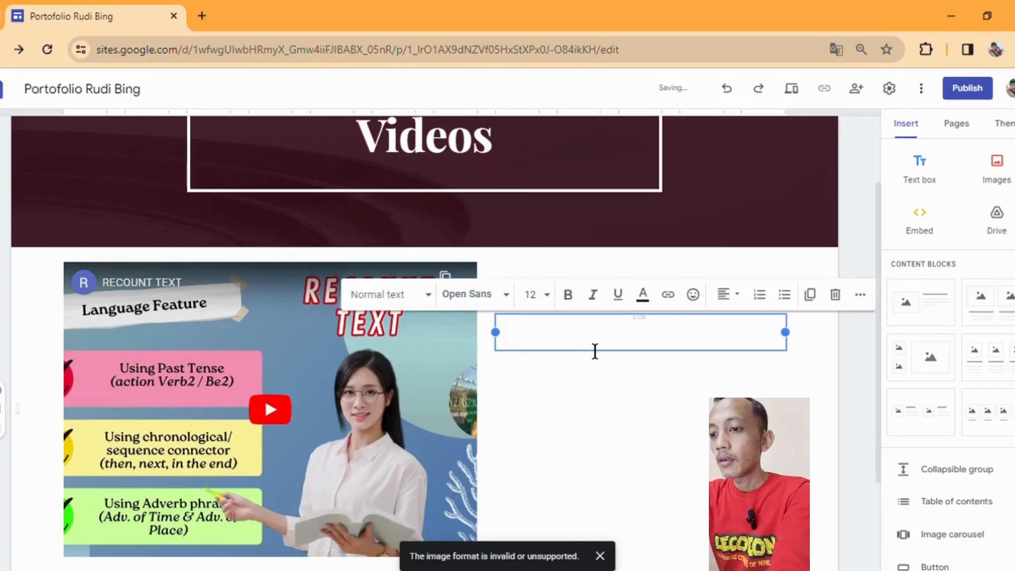
text(Mat)
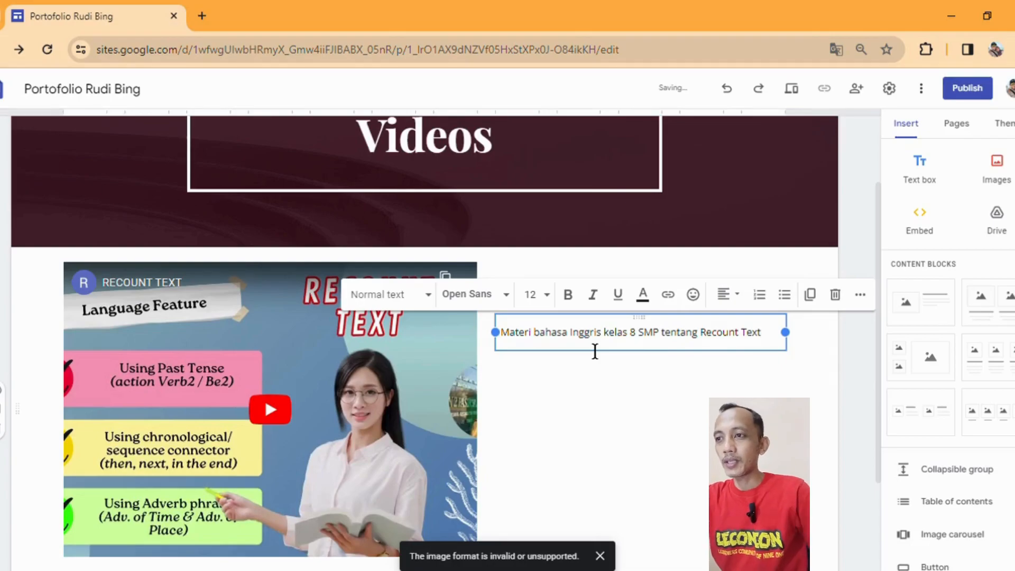
click(595, 395)
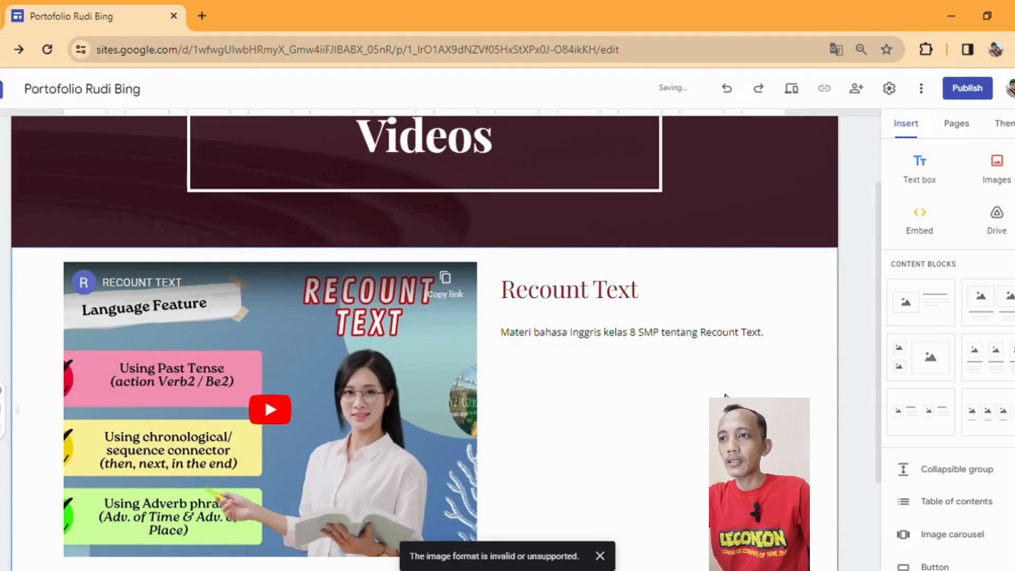
Step: Look over the Videos page, preview the site from its Profil page, and return to editing
scroll(575, 385, down, 2)
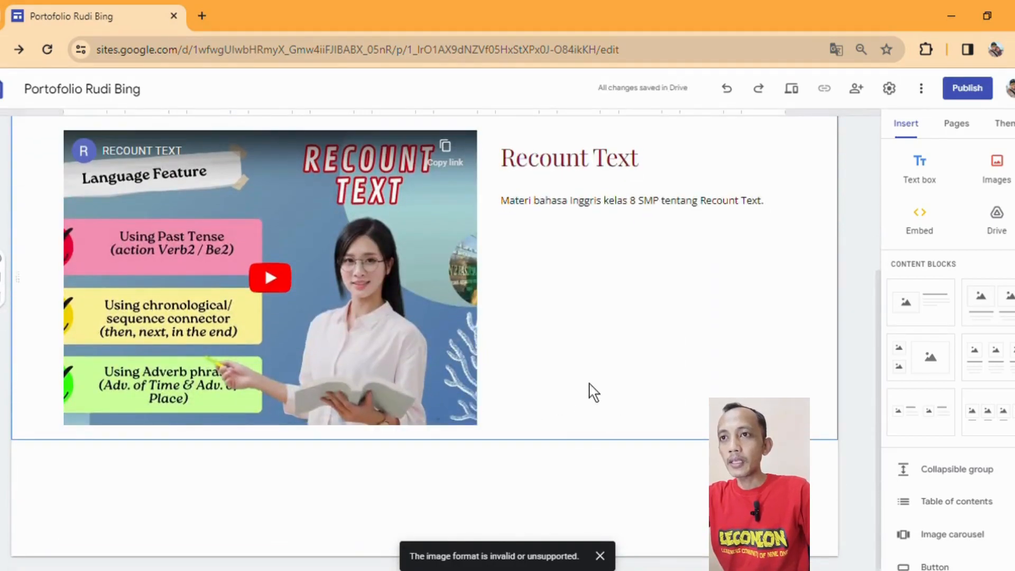
scroll(594, 391, up, 5)
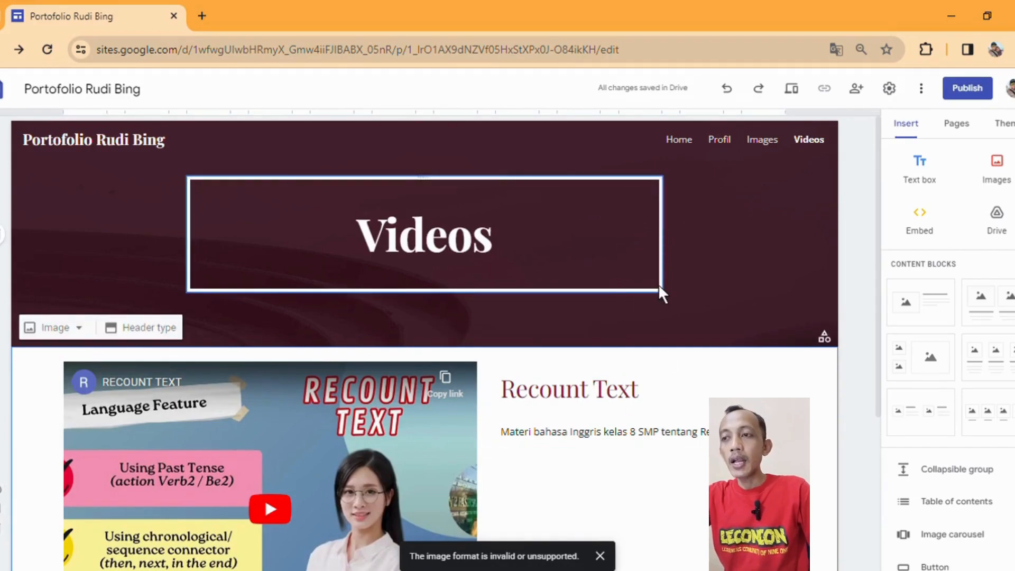
scroll(631, 405, down, 4)
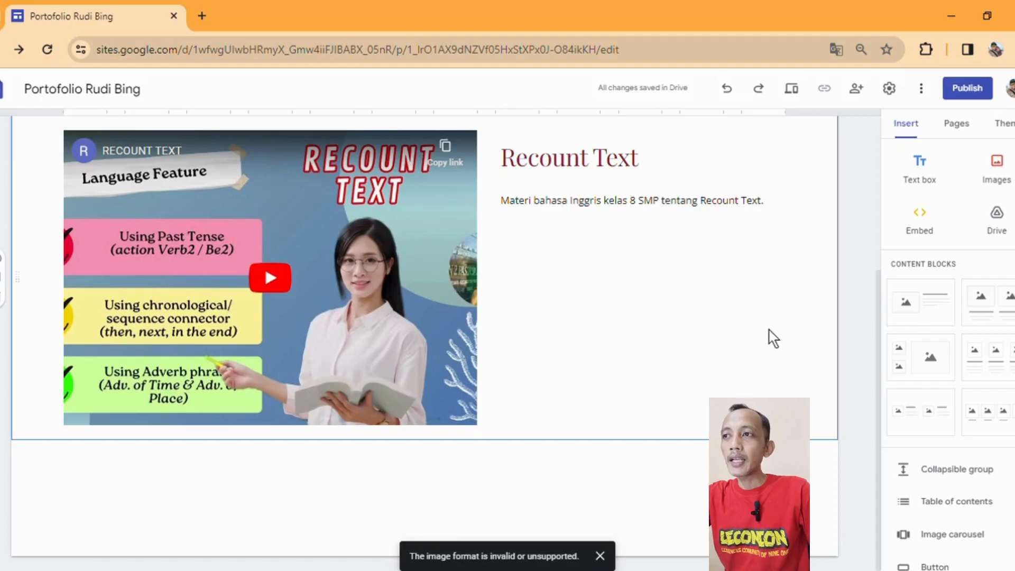
scroll(772, 290, up, 5)
click(720, 139)
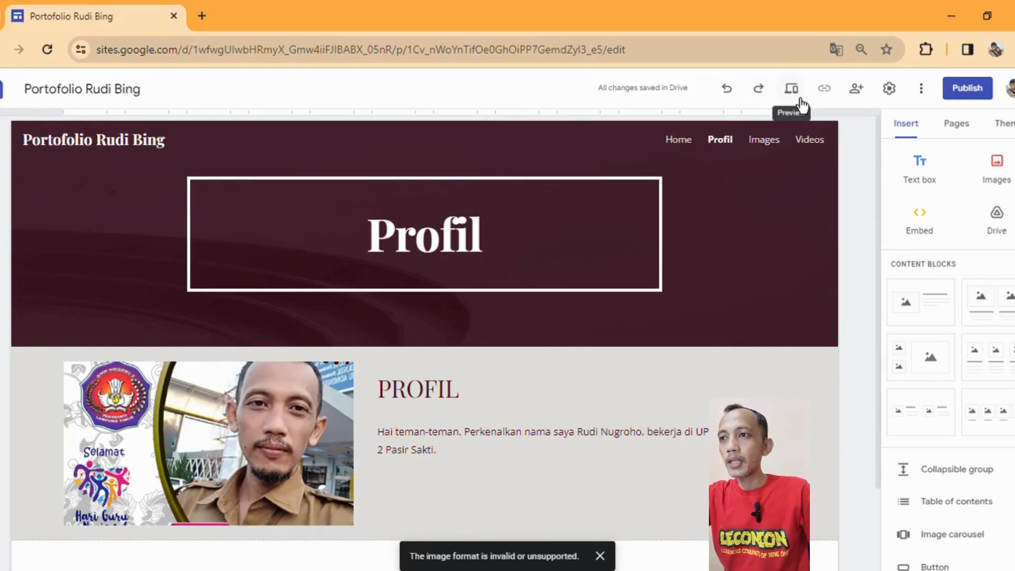
click(799, 98)
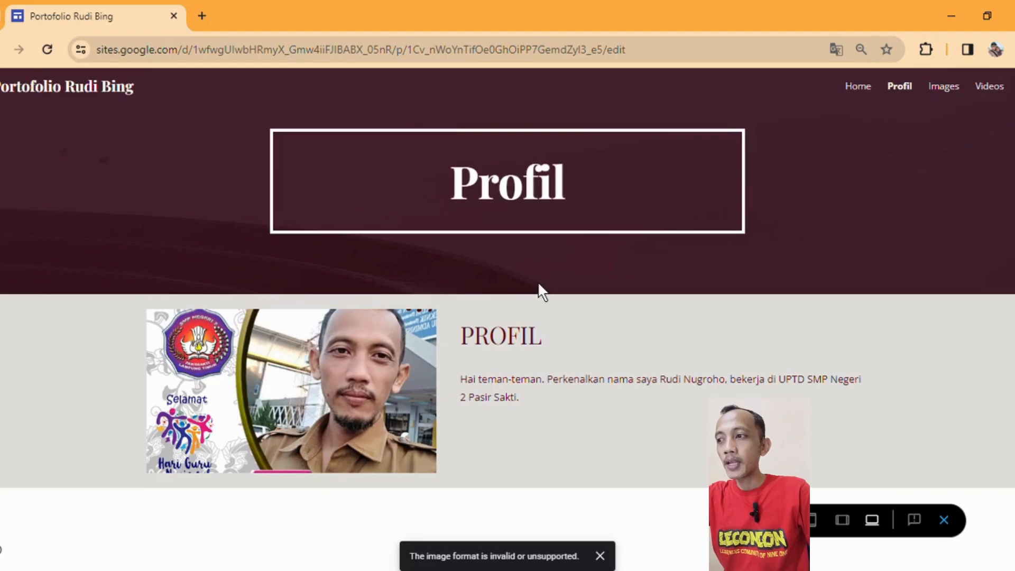
click(950, 533)
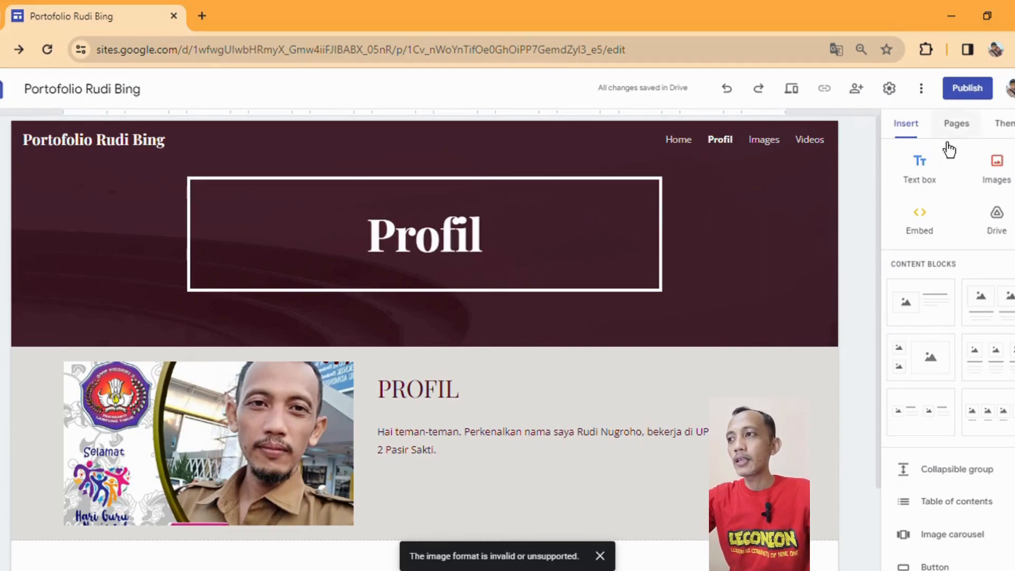
Step: Start publishing the site and change the draft's general access to Anyone with the link
click(967, 95)
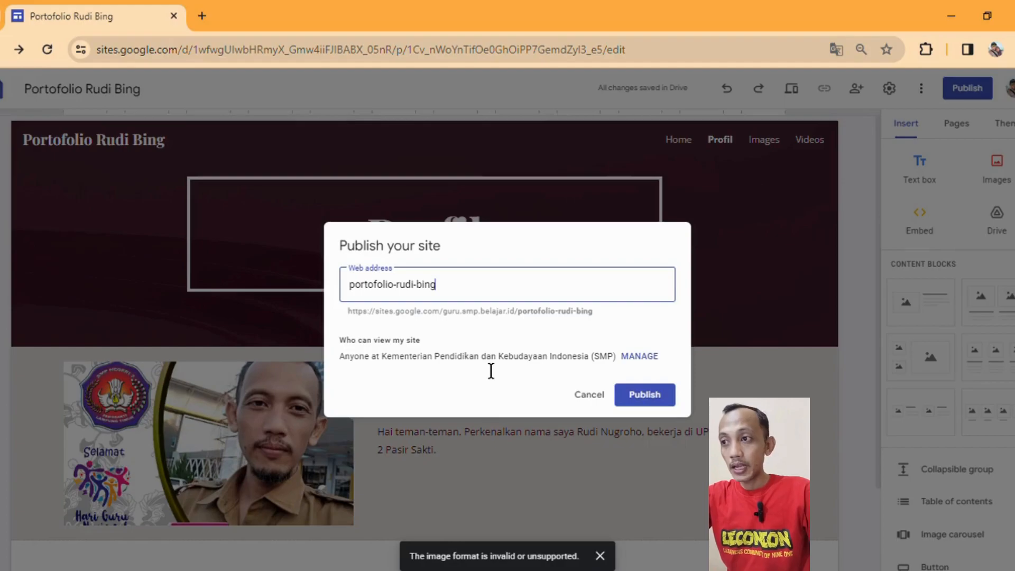
click(659, 364)
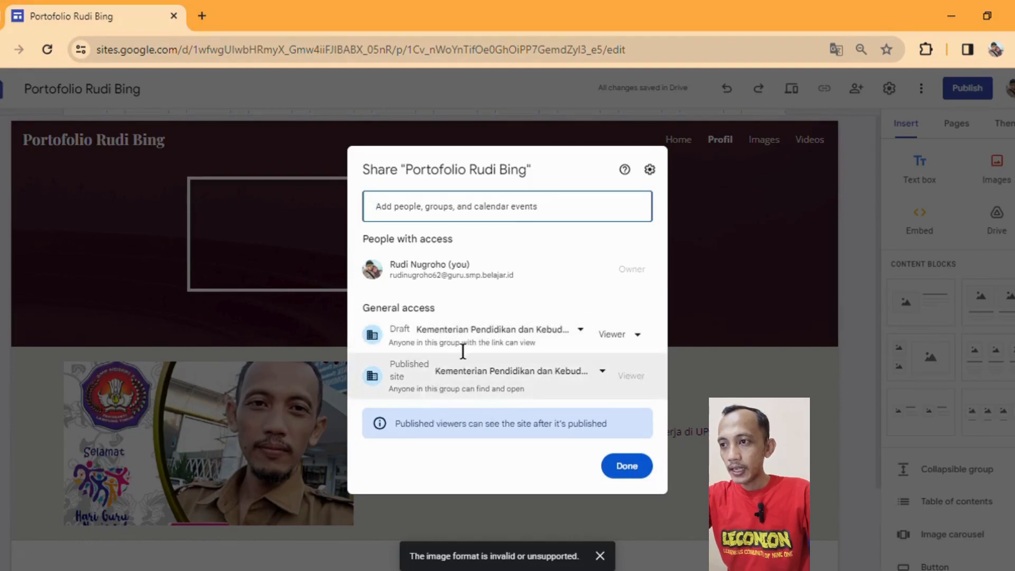
click(590, 342)
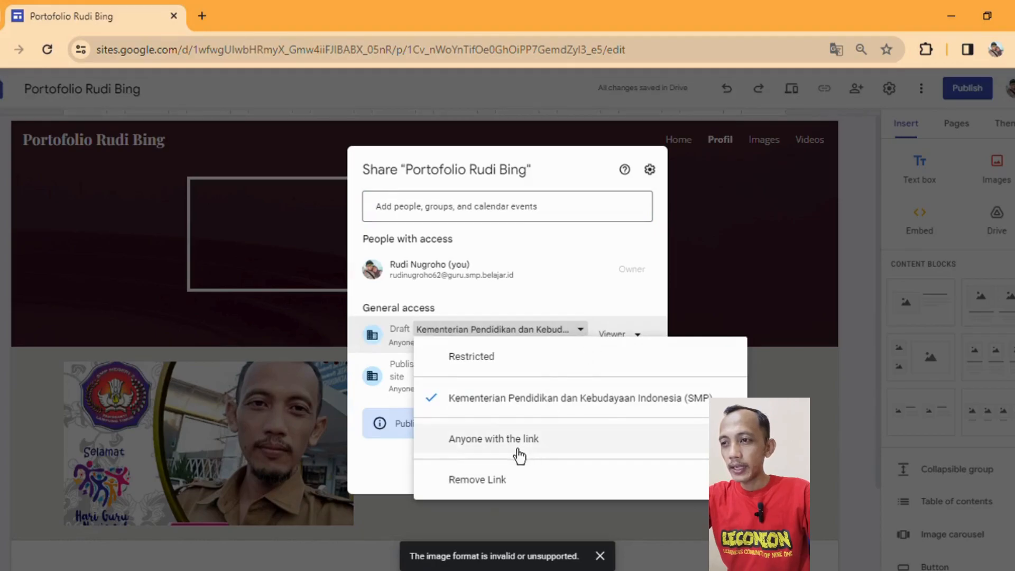
click(592, 341)
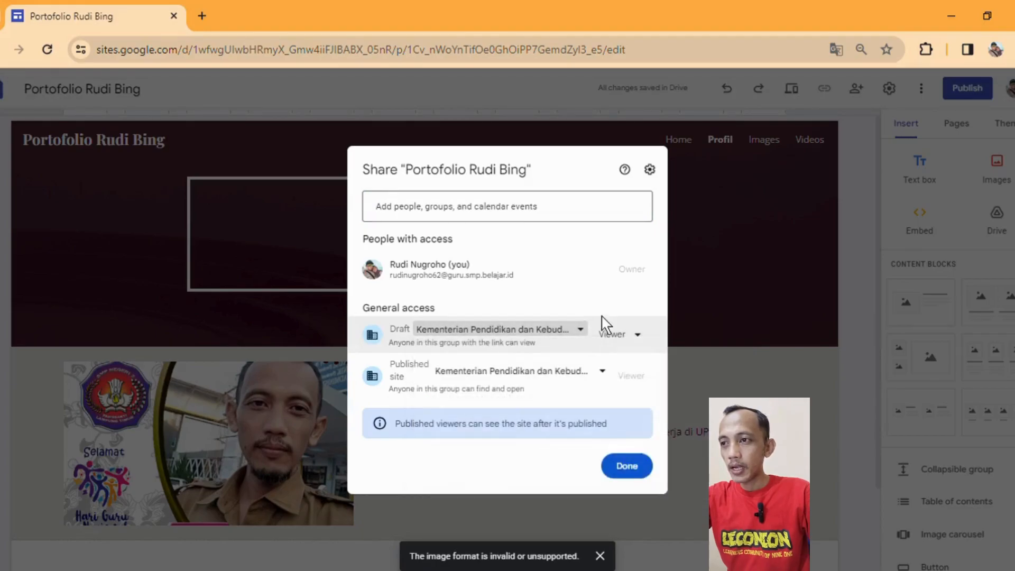
click(590, 341)
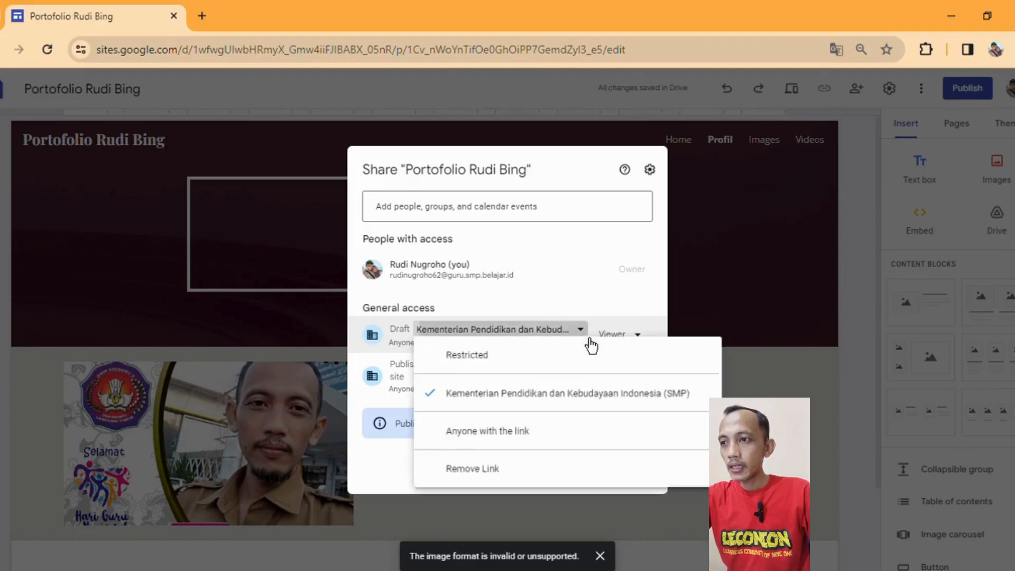
click(479, 455)
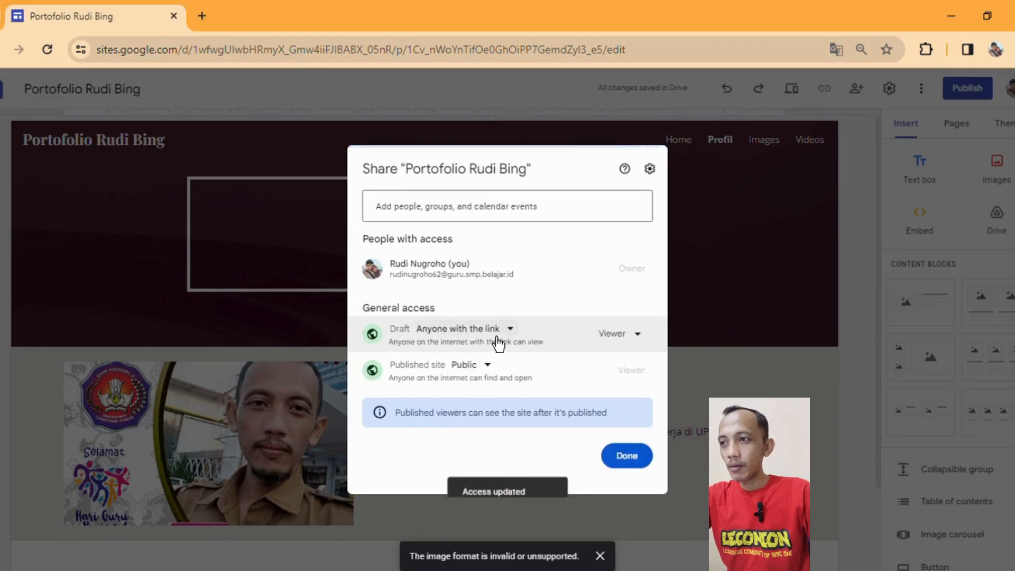
Step: Keep the draft's link role as Viewer, finish the sharing settings, and publish the site under the suggested web address
click(644, 350)
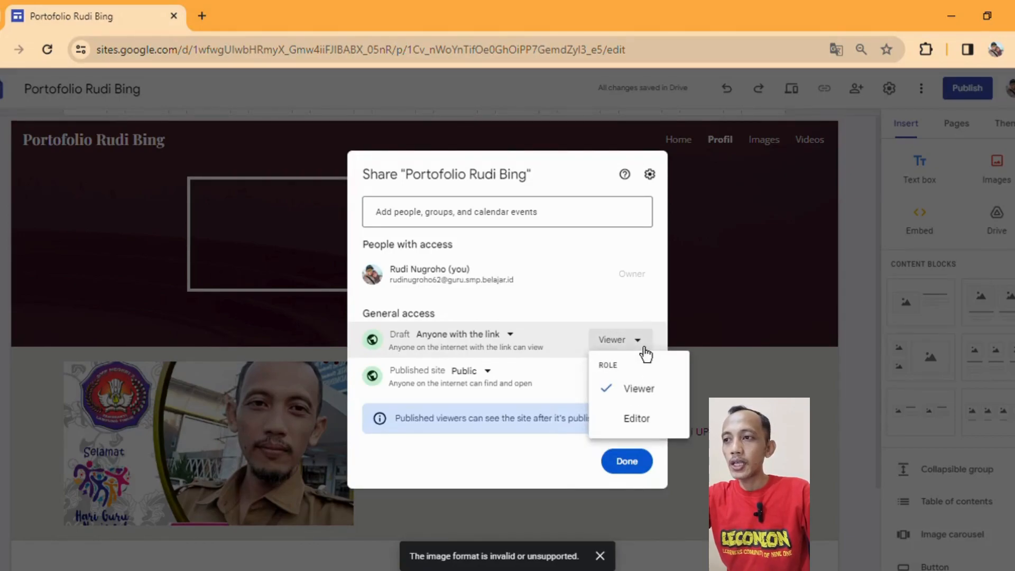
click(644, 348)
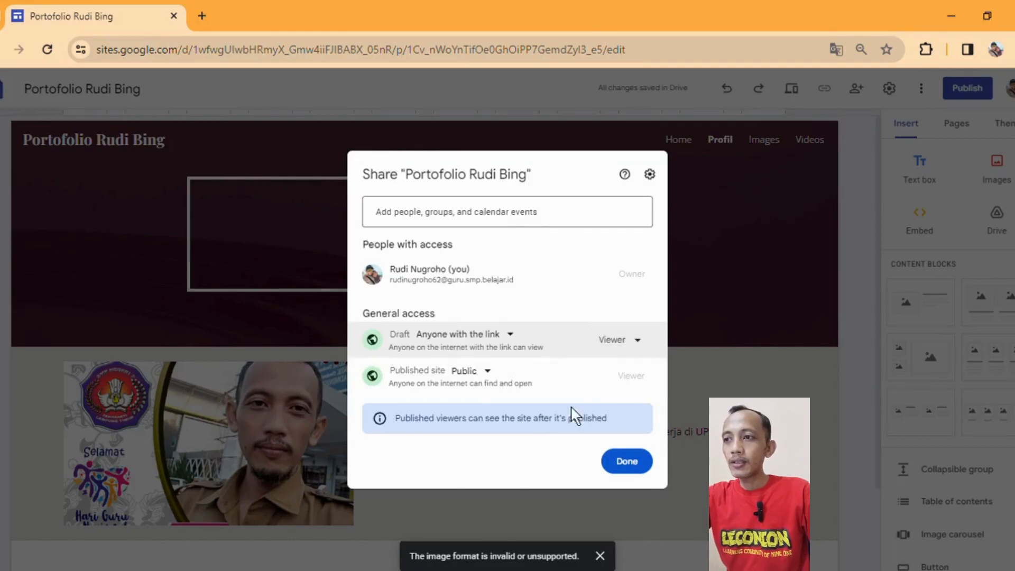
click(632, 467)
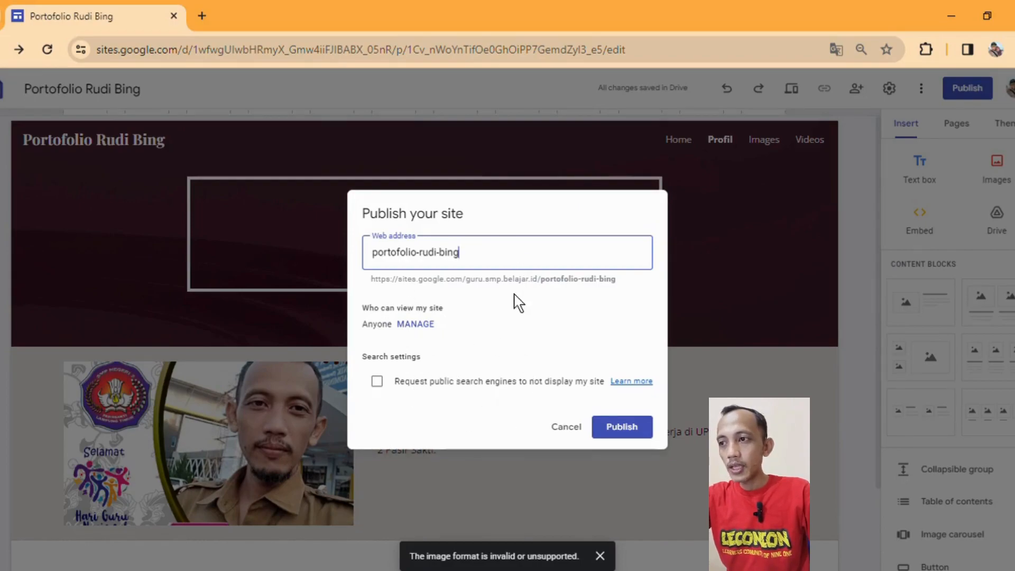
click(638, 439)
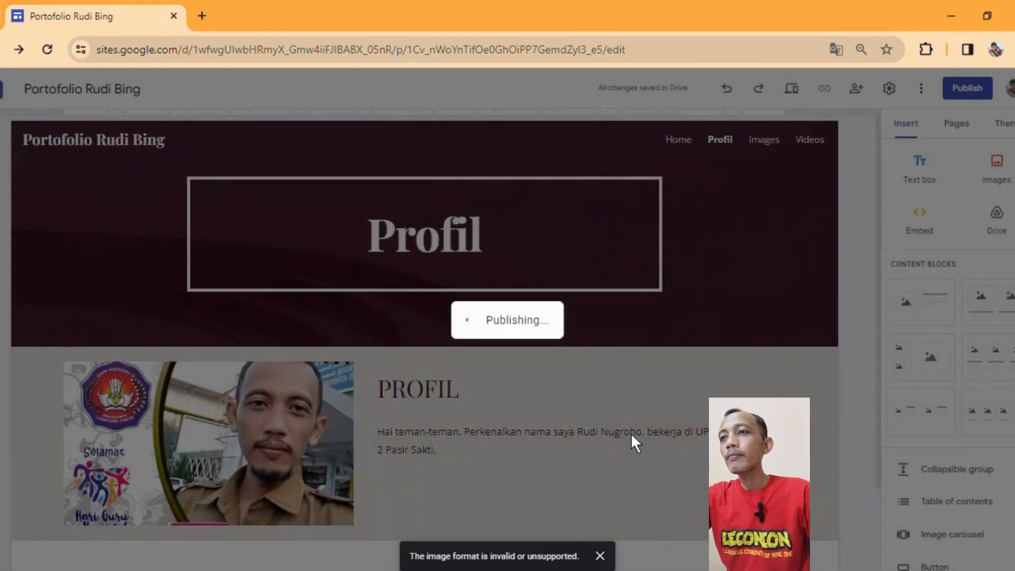